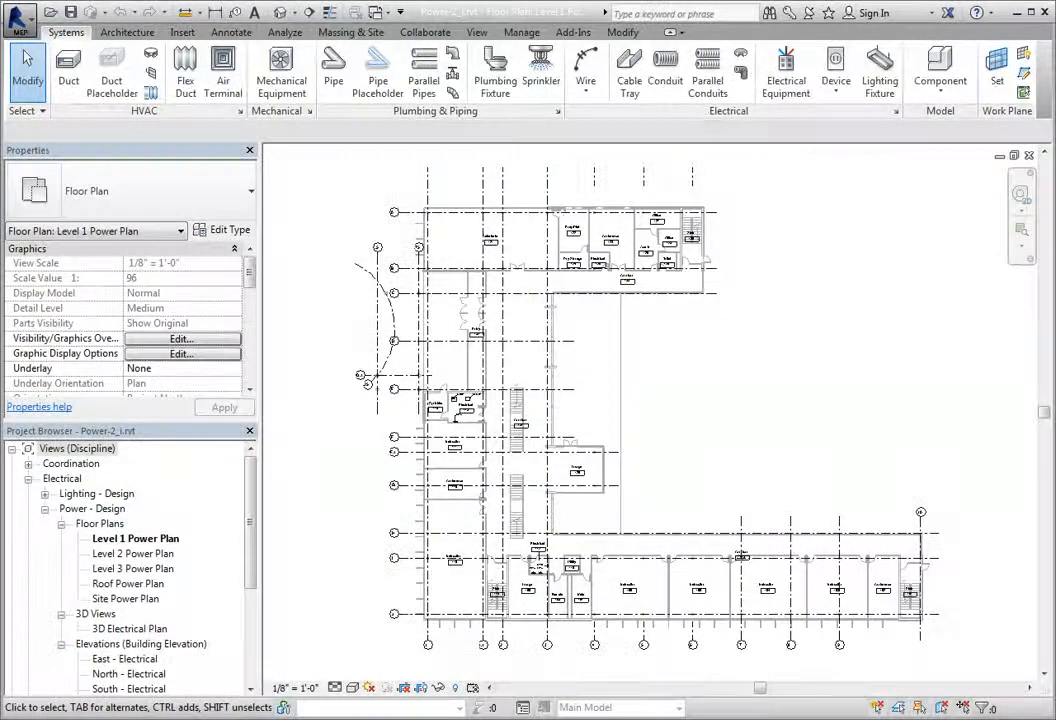
Step: Start placing an electrical fixture device and set its placement to a vertical face
left_click(843, 94)
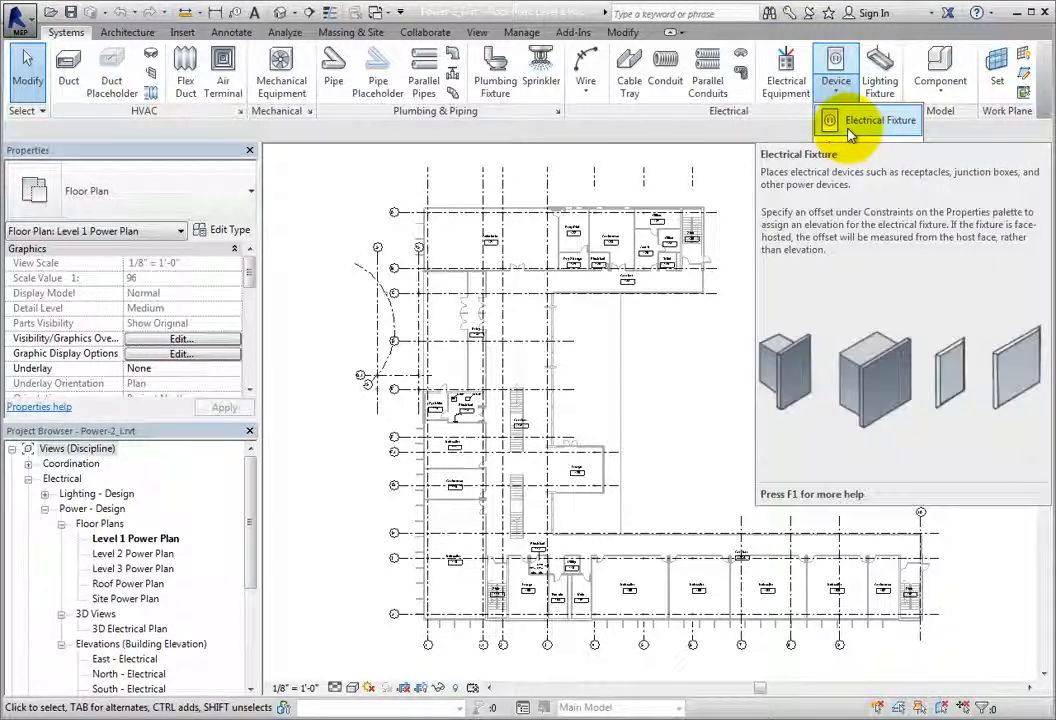
left_click(849, 127)
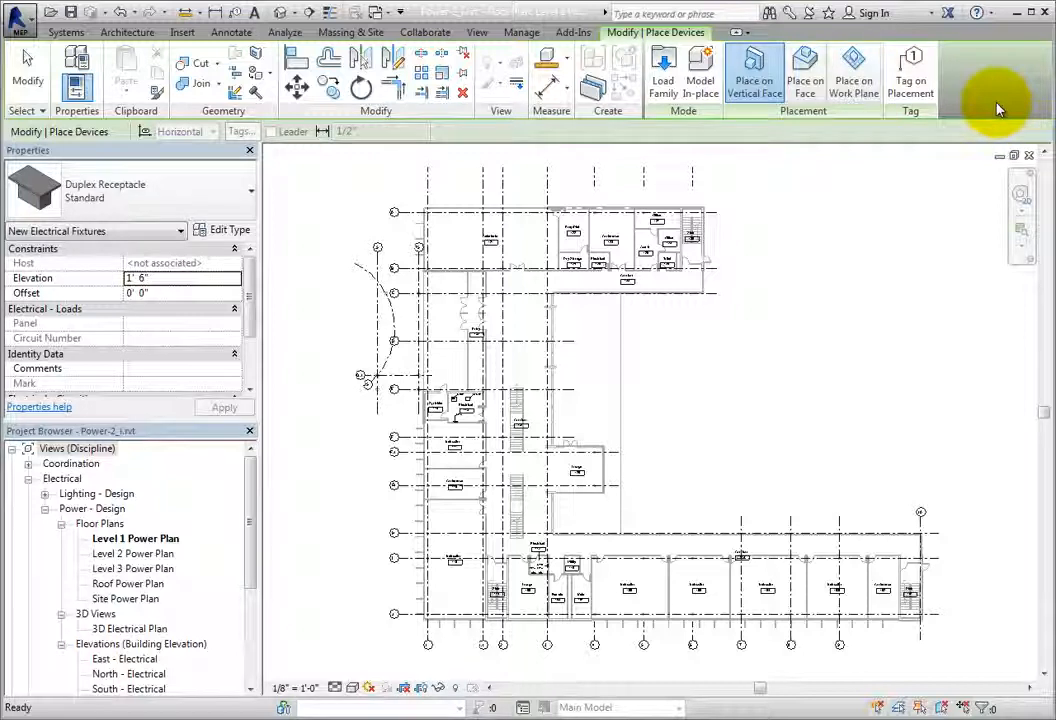
left_click(803, 98)
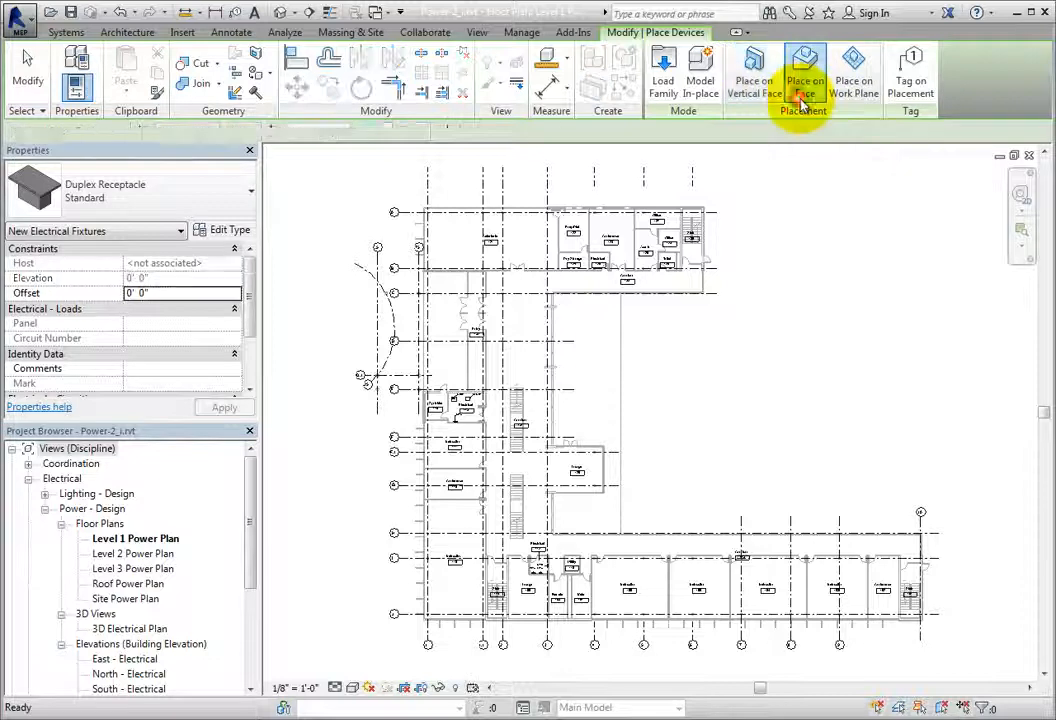
left_click(851, 102)
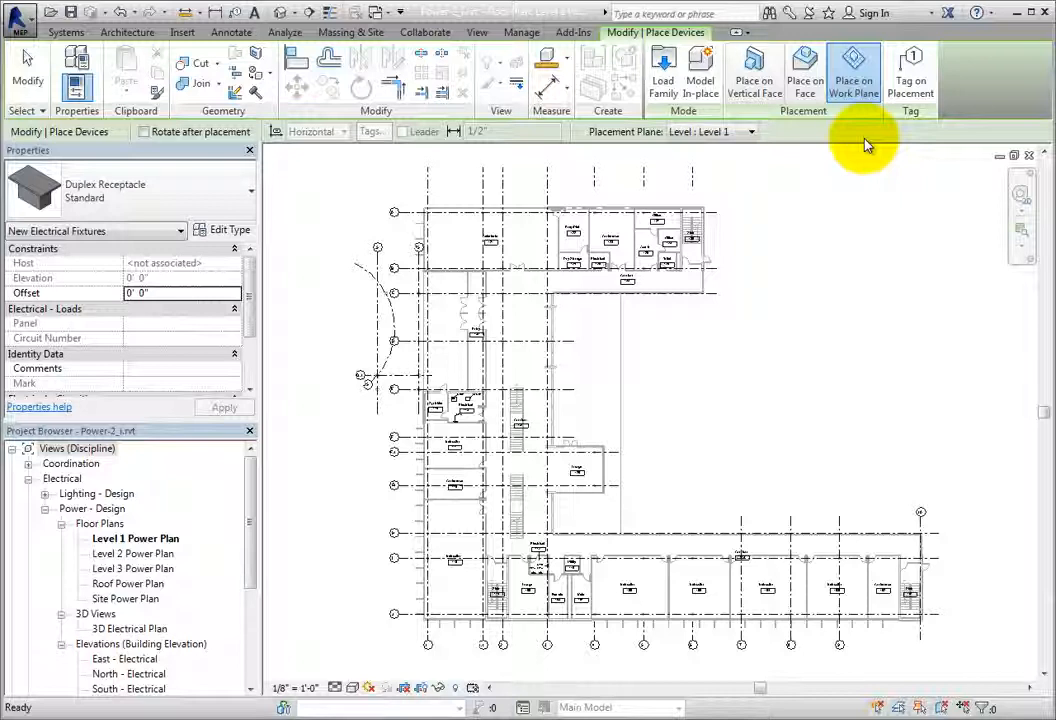
left_click(754, 88)
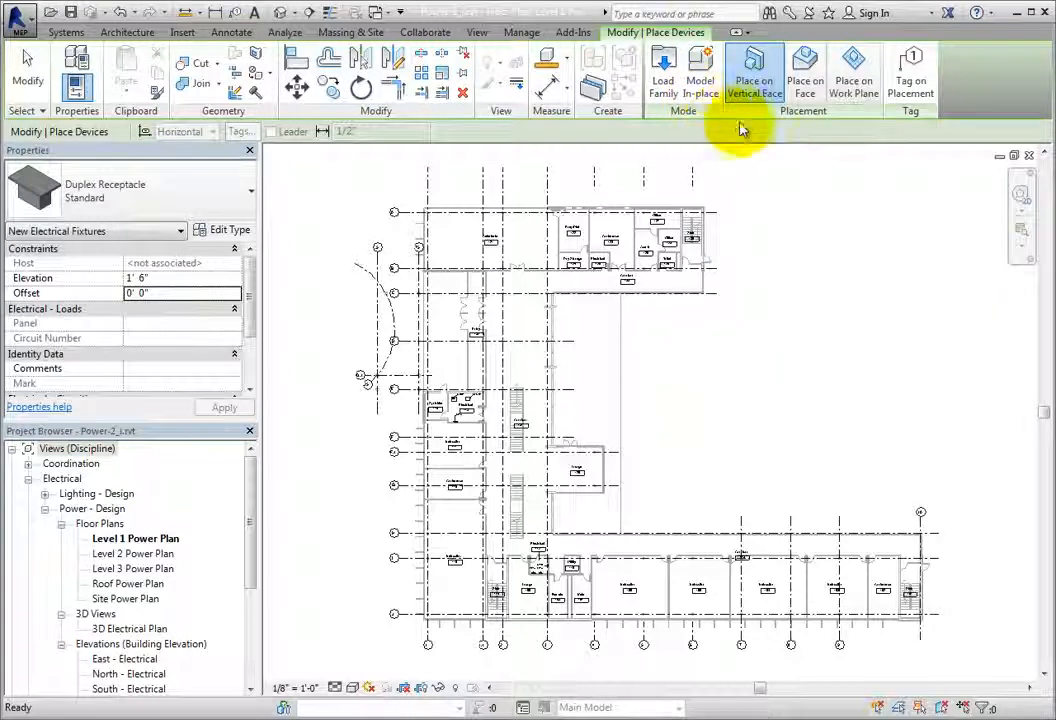
Step: Turn on tagging on placement for the new fixtures and check the tag orientation options
left_click(928, 100)
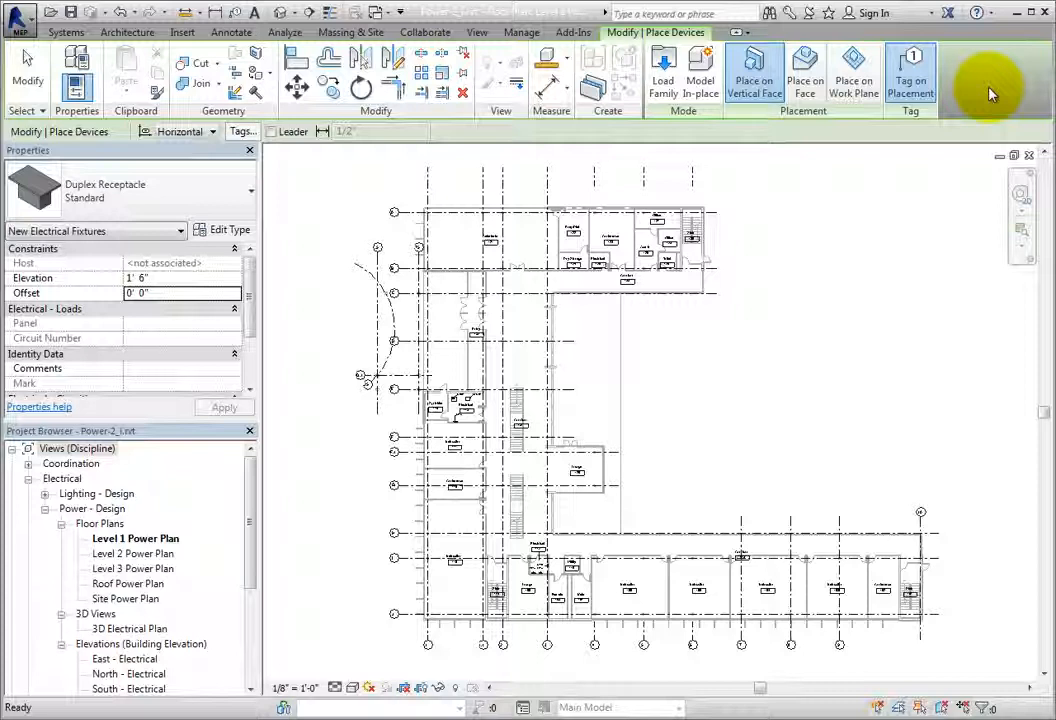
left_click(924, 88)
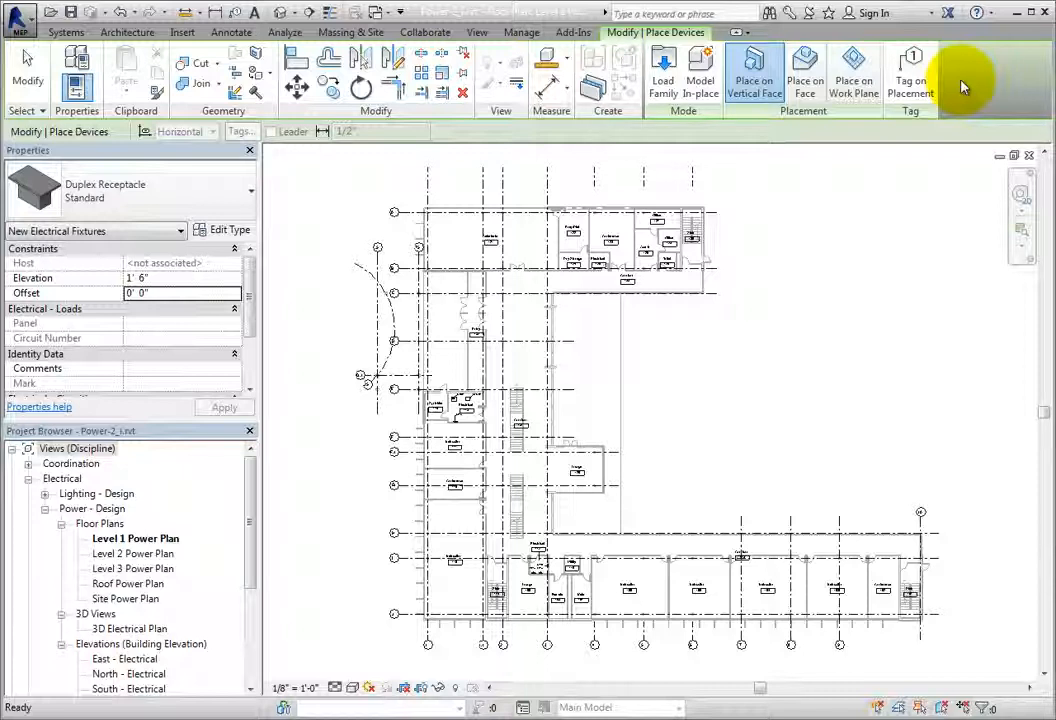
left_click(911, 82)
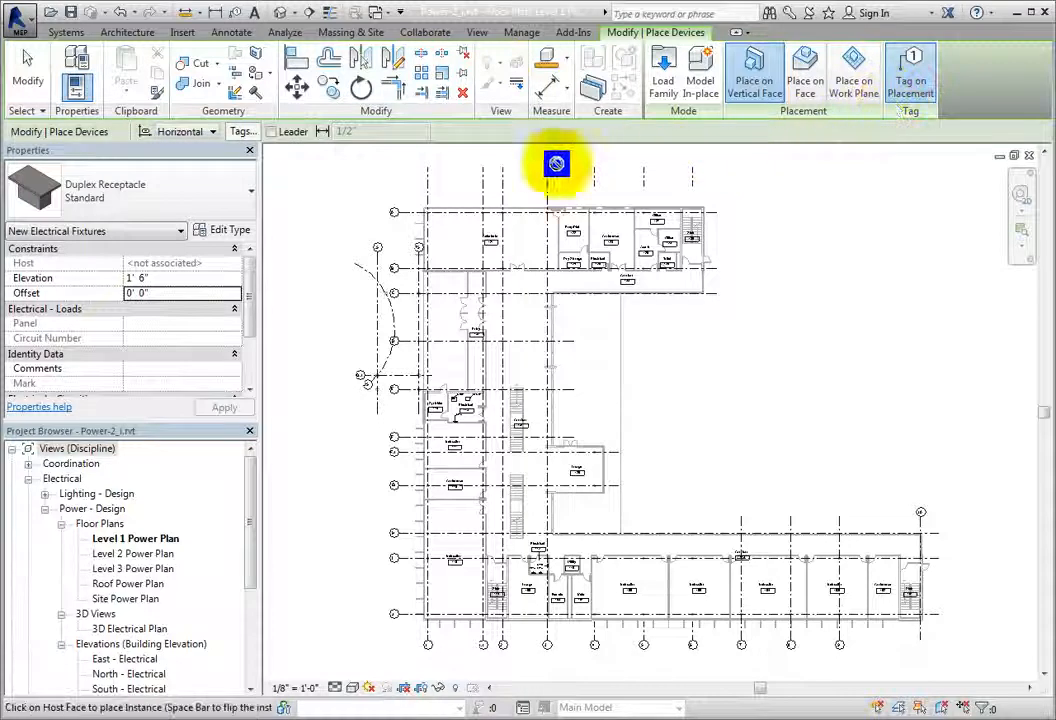
left_click(212, 133)
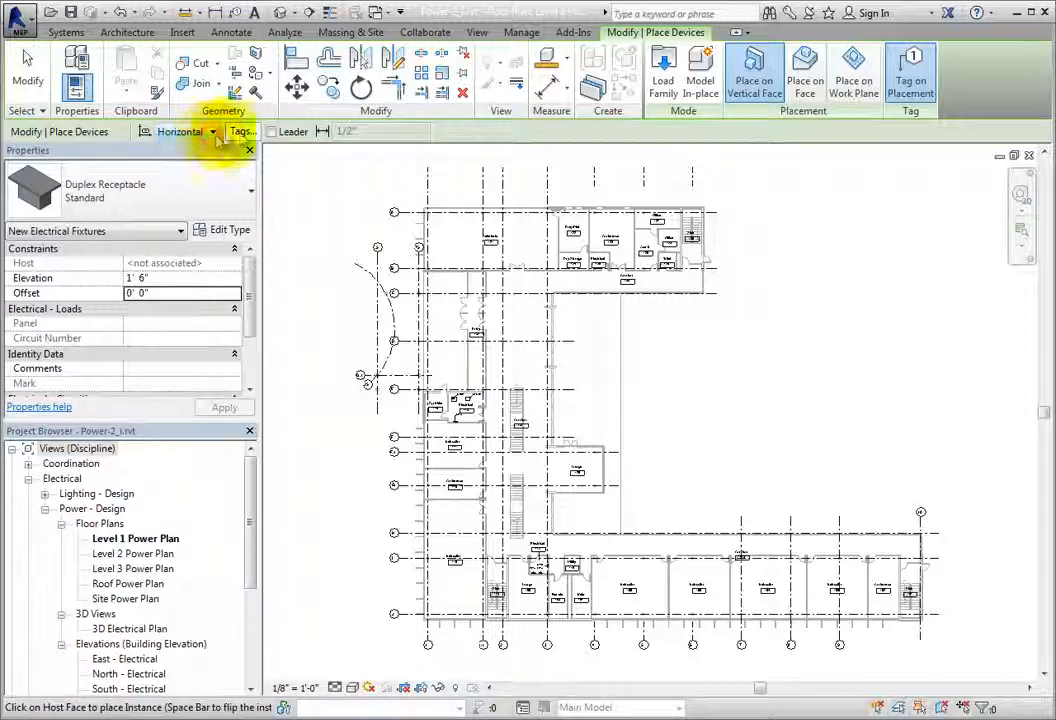
left_click(210, 140)
Step: Review which loaded tags are available for the Electrical Fixtures category, leaving the selection as it is
left_click(243, 133)
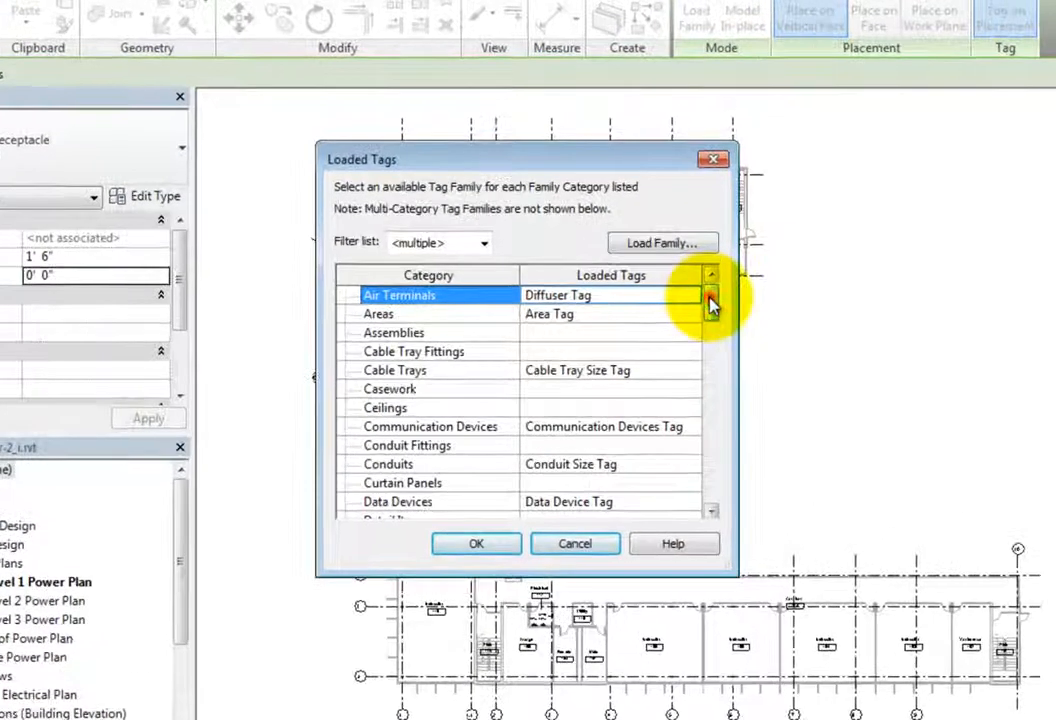
left_click_drag(704, 298, 714, 358)
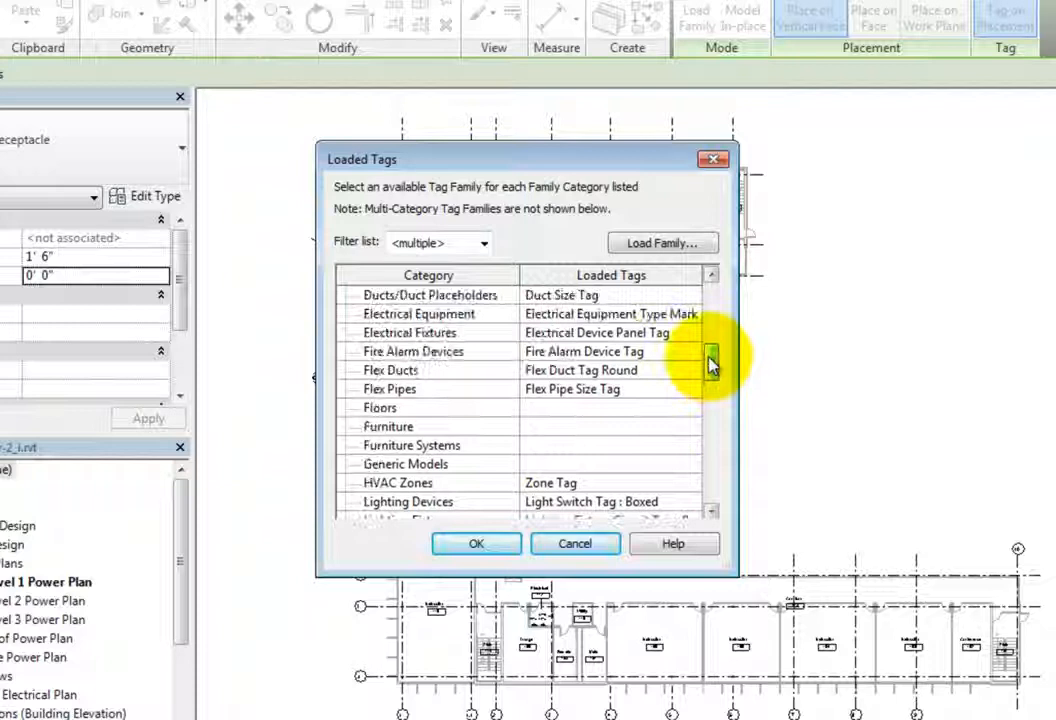
left_click(640, 333)
left_click(690, 334)
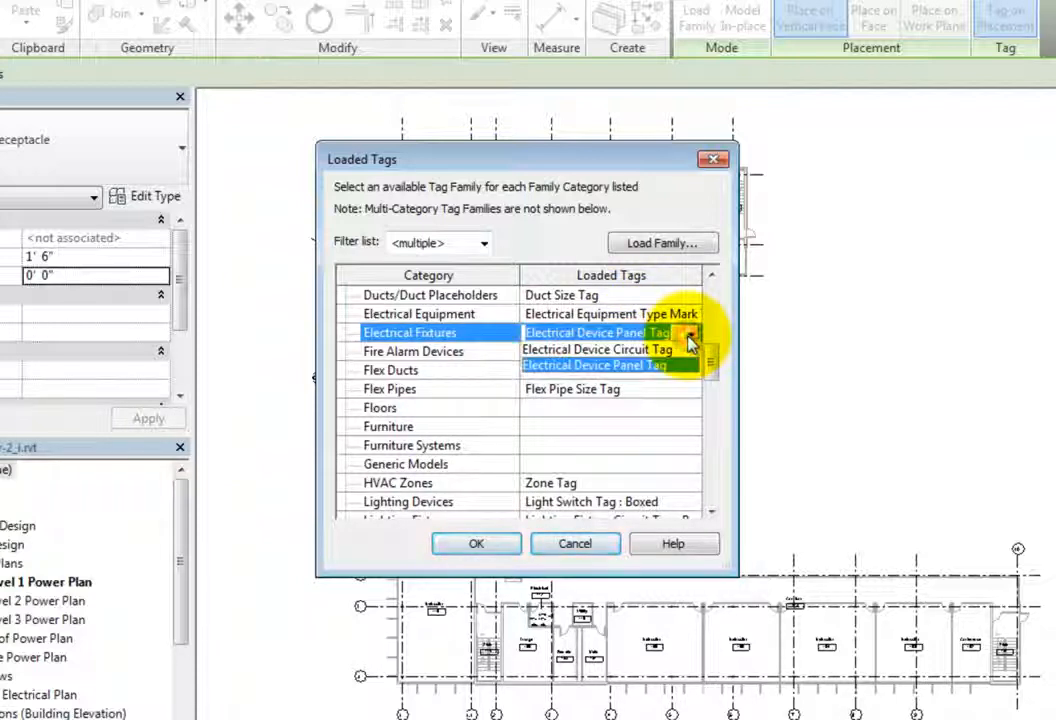
left_click(689, 338)
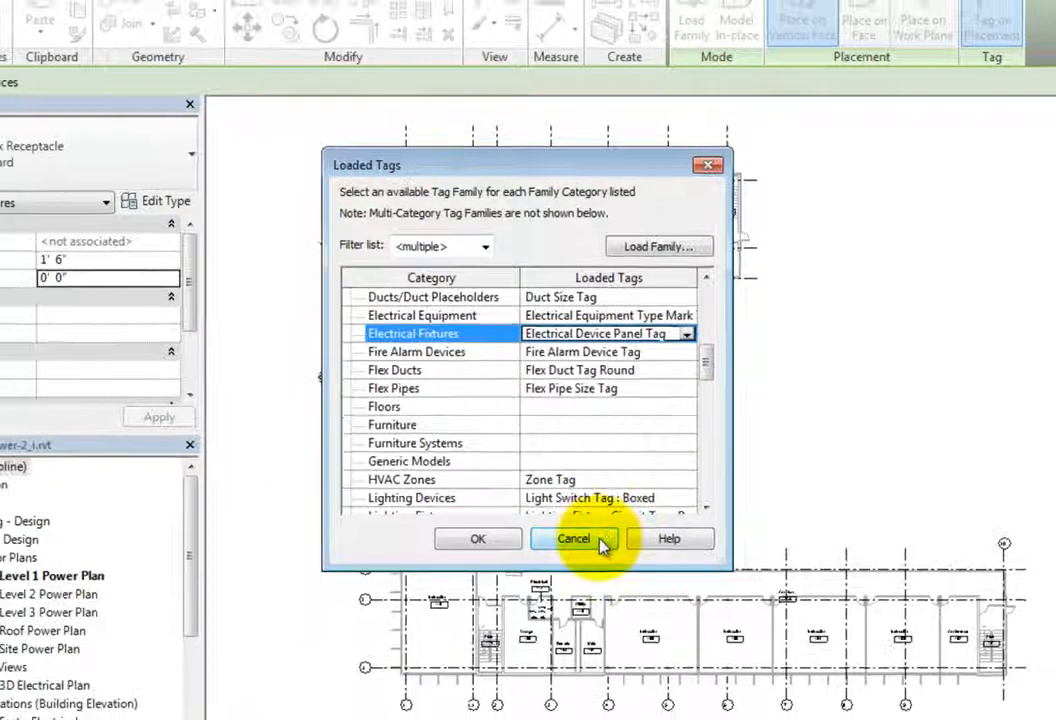
left_click(604, 547)
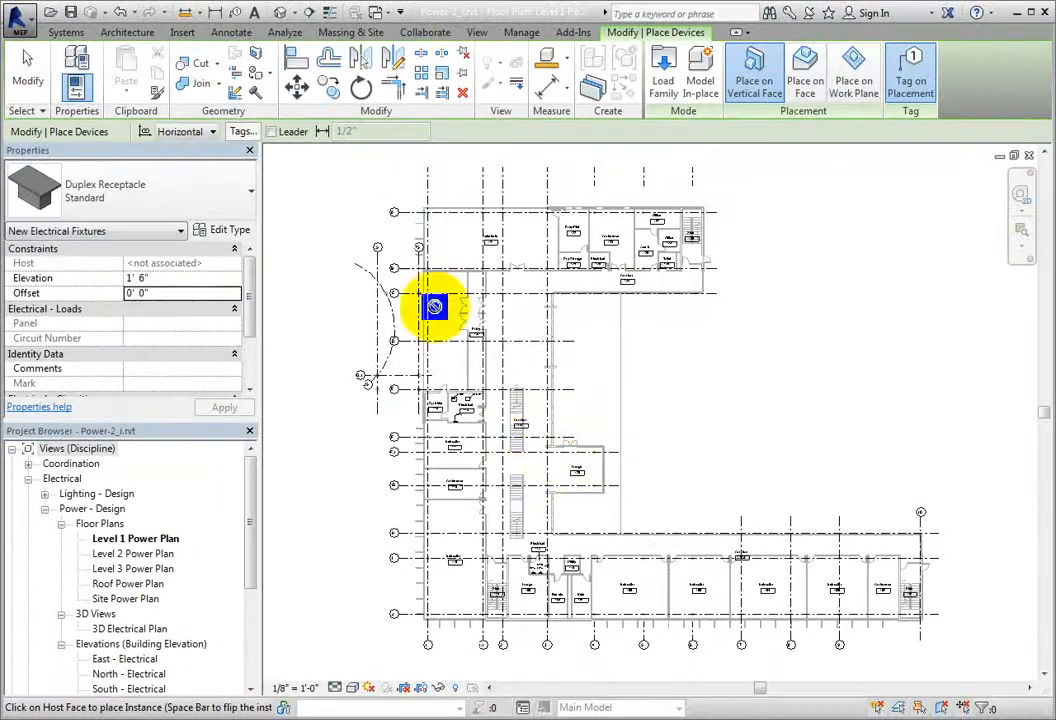
Step: Try the tag leader option, and turn off both the leader and tagging on placement
left_click(271, 132)
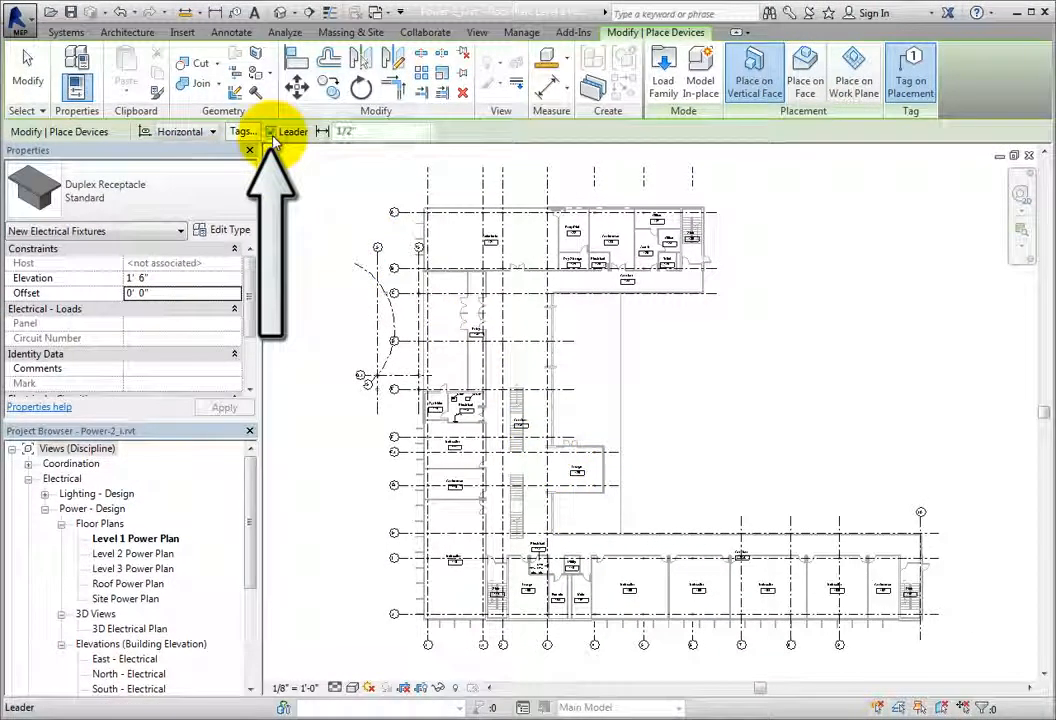
double_click(347, 131)
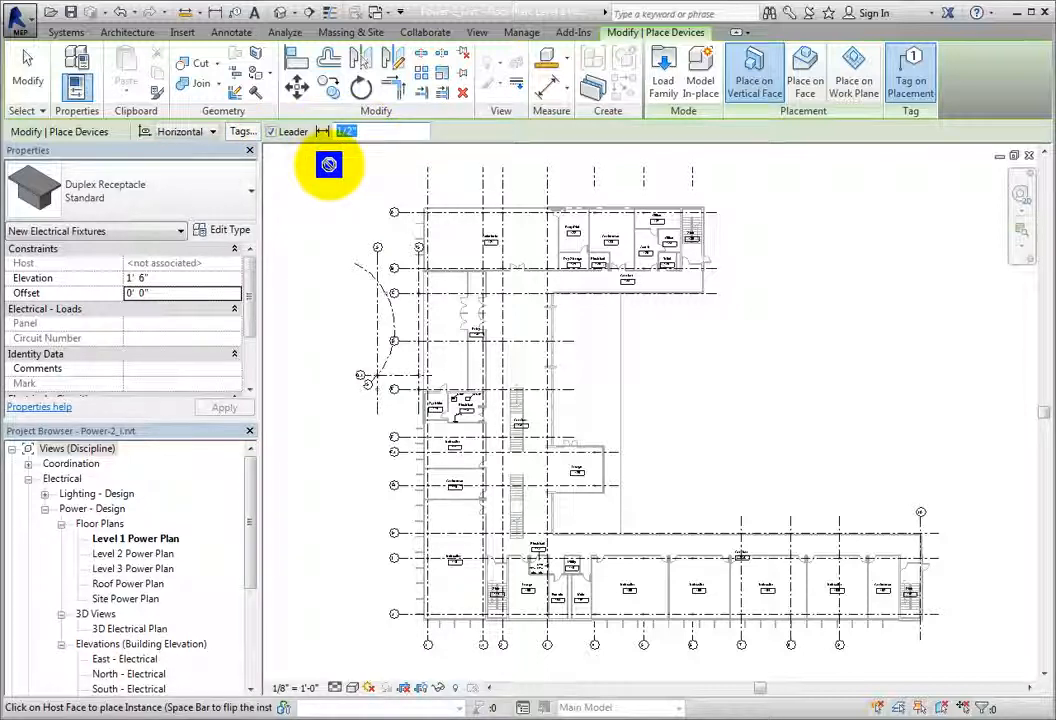
left_click(271, 132)
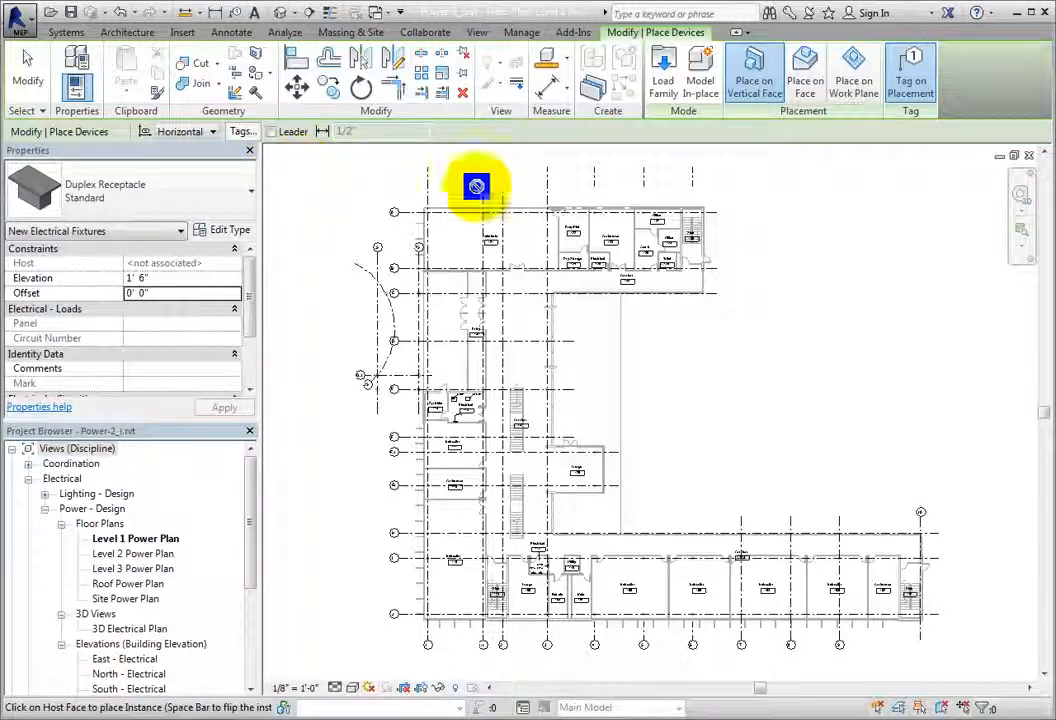
left_click(908, 93)
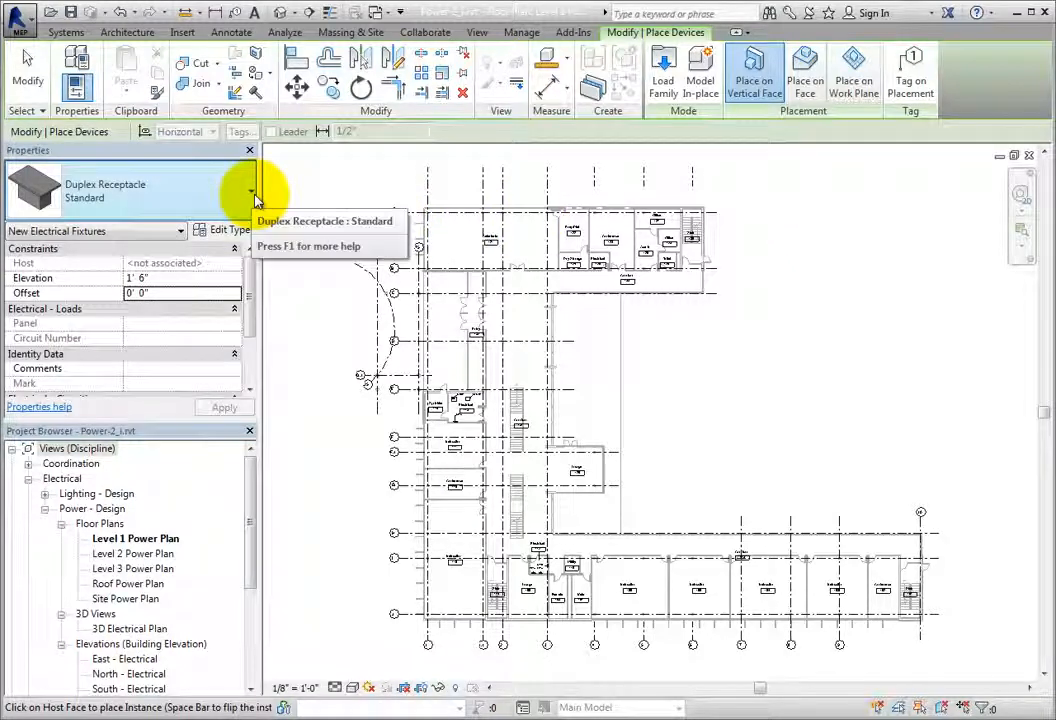
Step: Check the available receptacle types, and browse the family library to the Electrical, MEP, Electric Power, Terminals folder
left_click(253, 196)
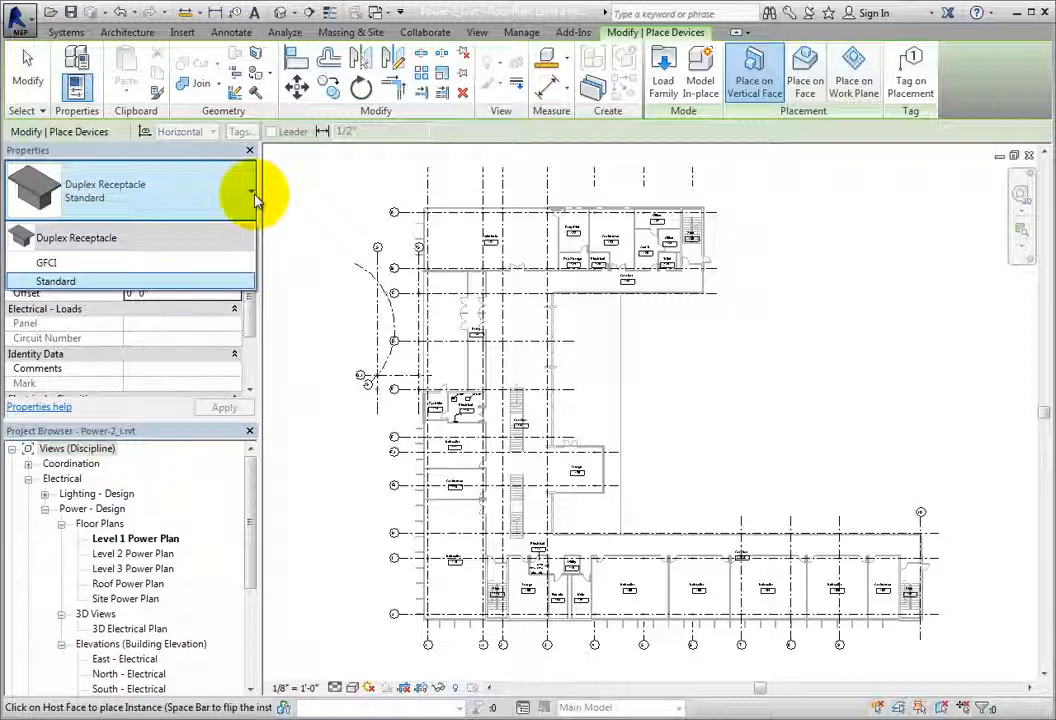
left_click(253, 196)
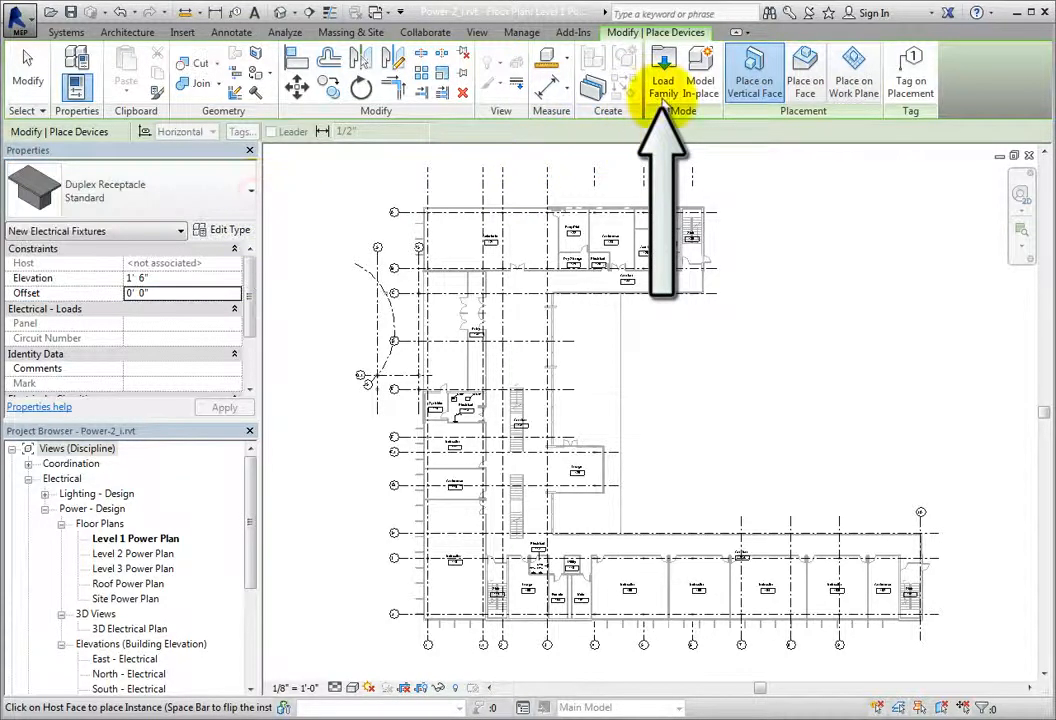
left_click(664, 85)
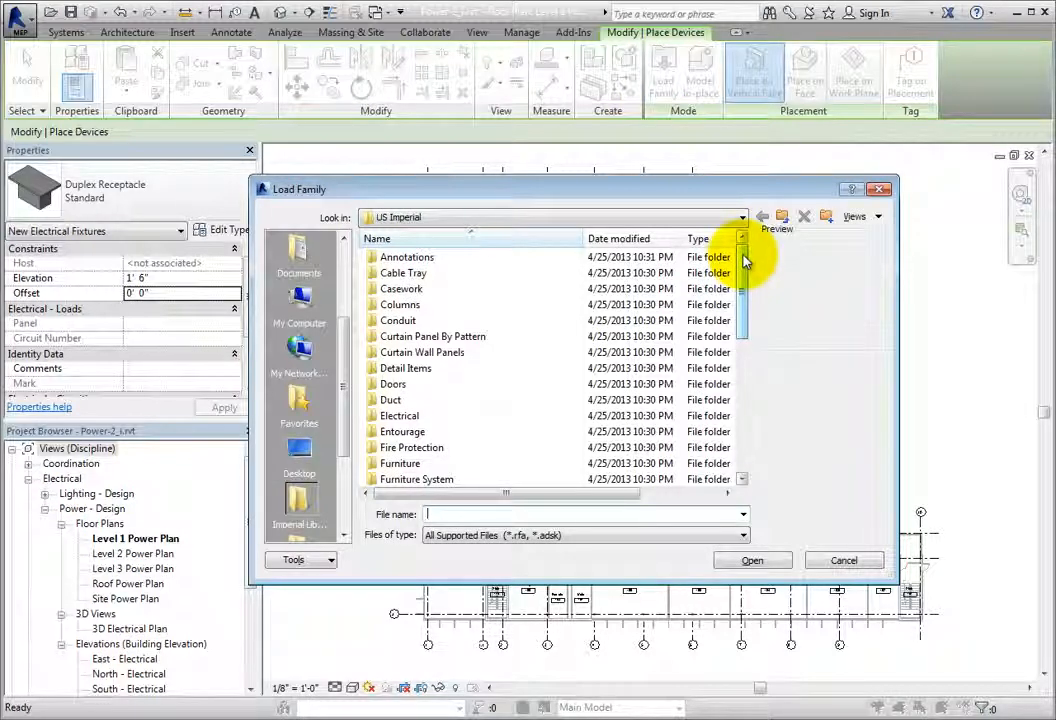
double_click(468, 415)
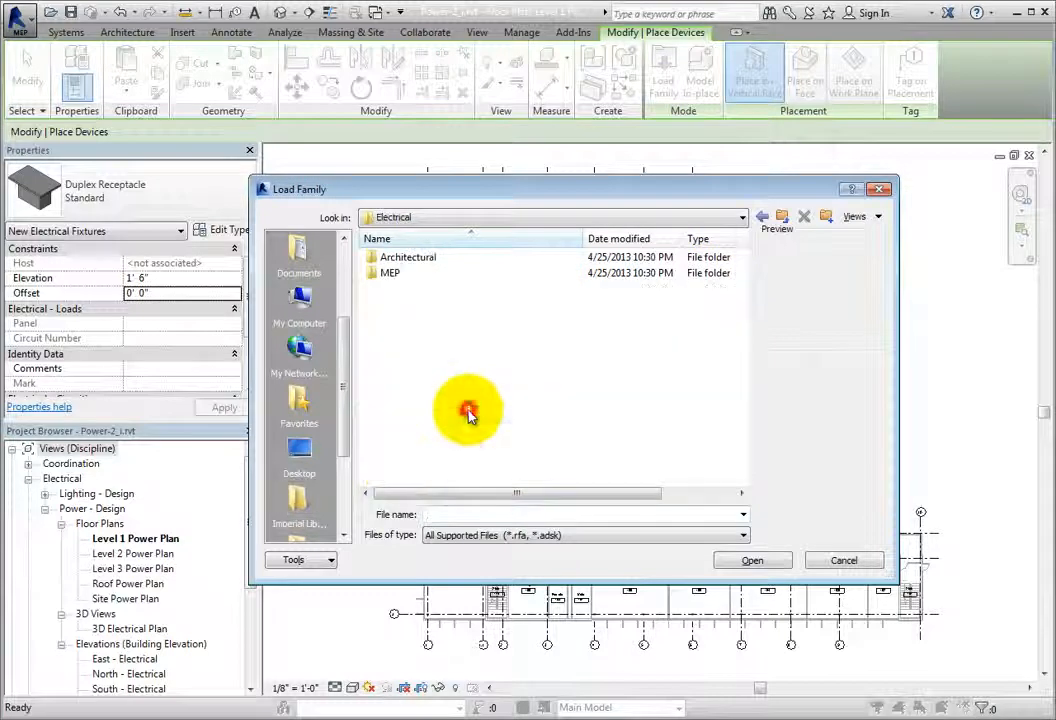
double_click(455, 273)
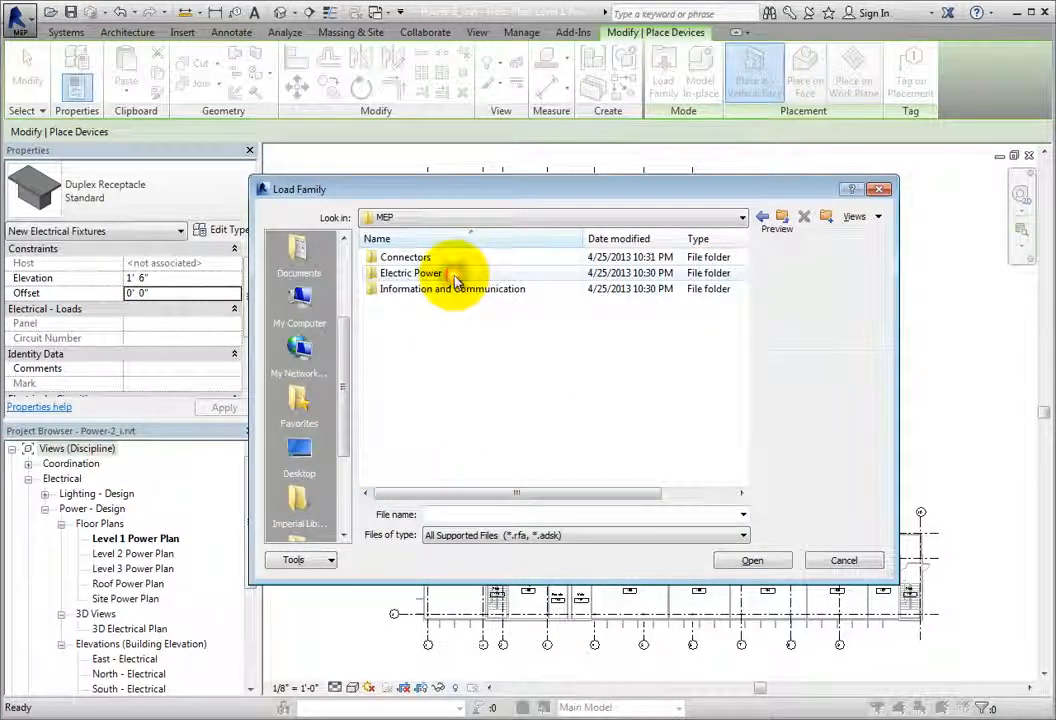
double_click(458, 274)
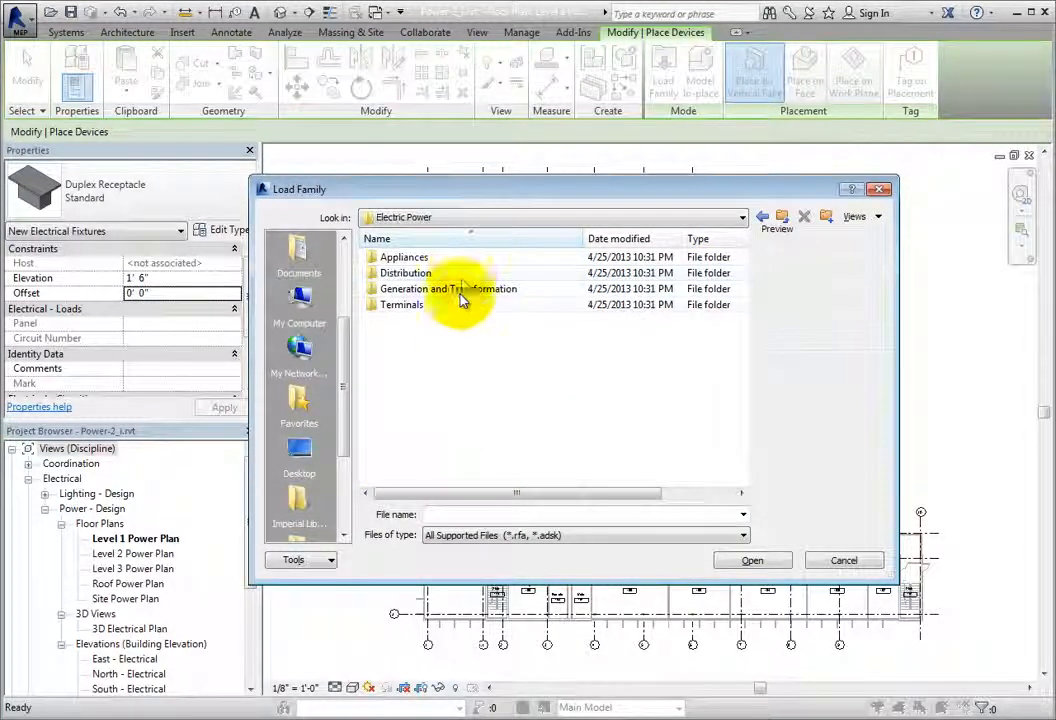
double_click(452, 304)
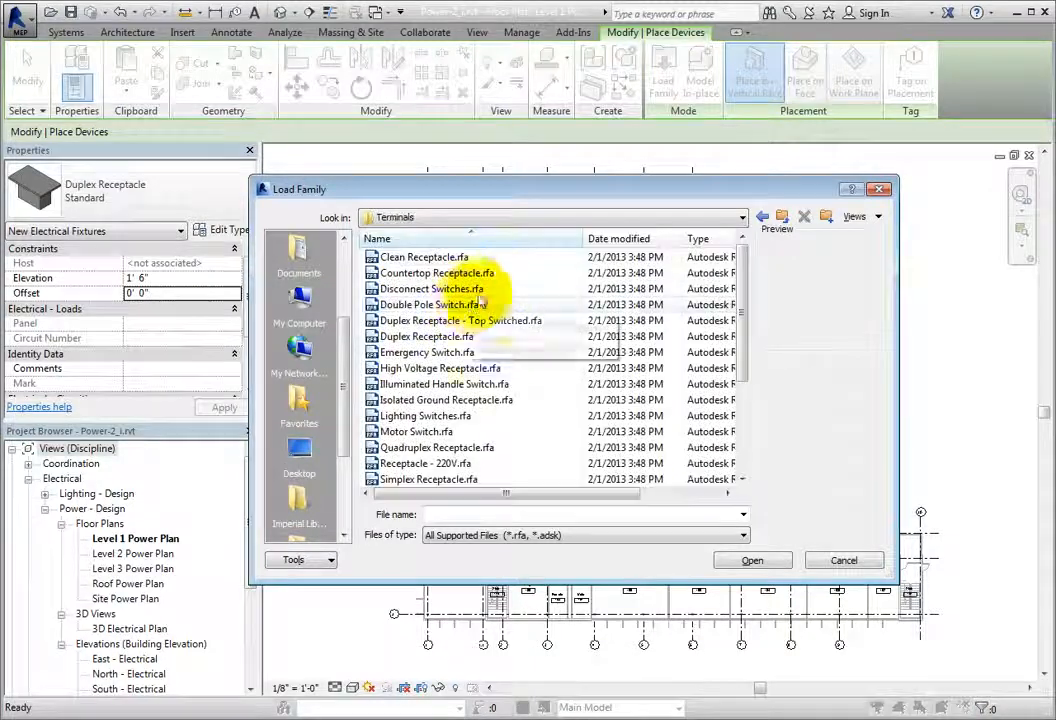
Step: Preview several receptacle and switch families in the Terminals folder, from Clean Receptacle to Weather Proof Switch
left_click(515, 258)
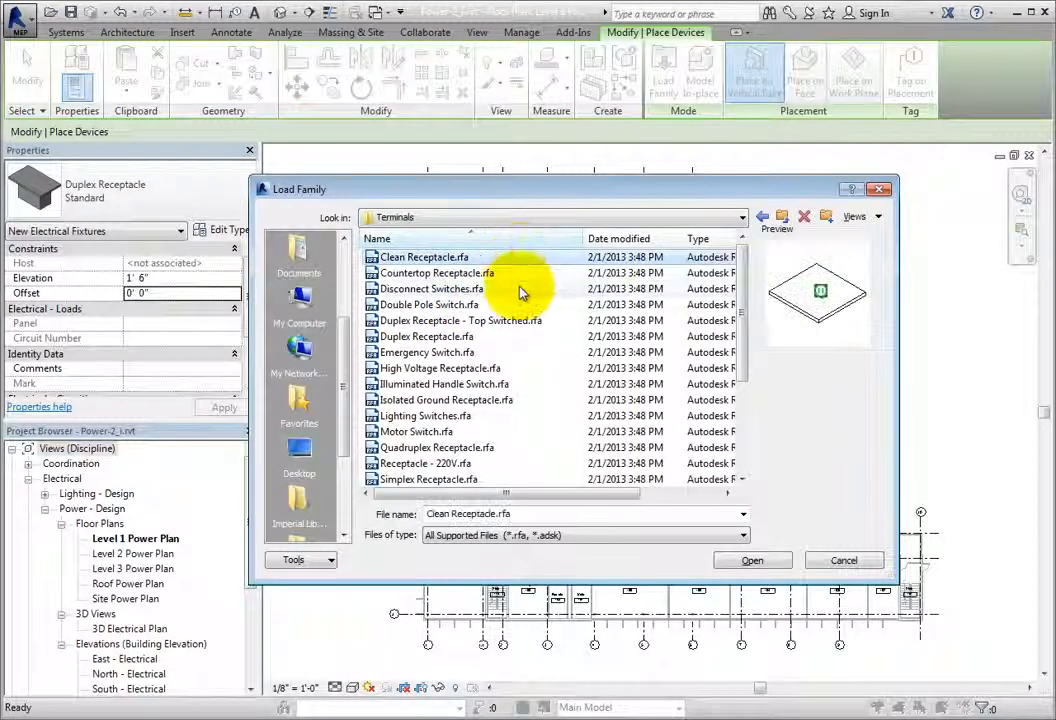
left_click(516, 288)
left_click(520, 338)
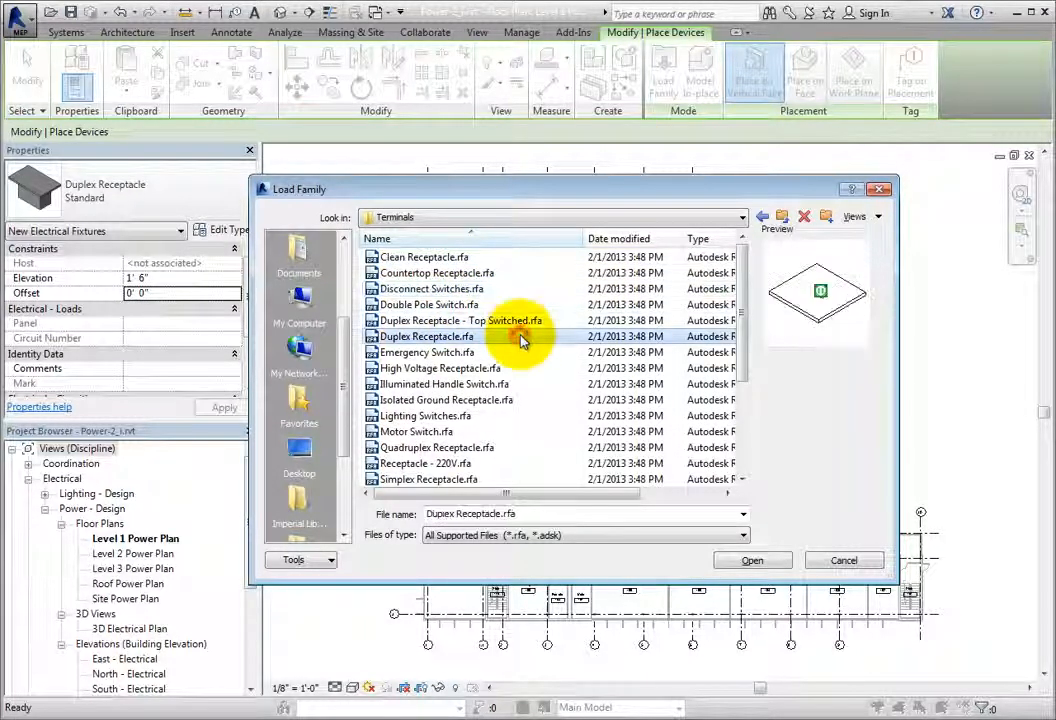
left_click(520, 387)
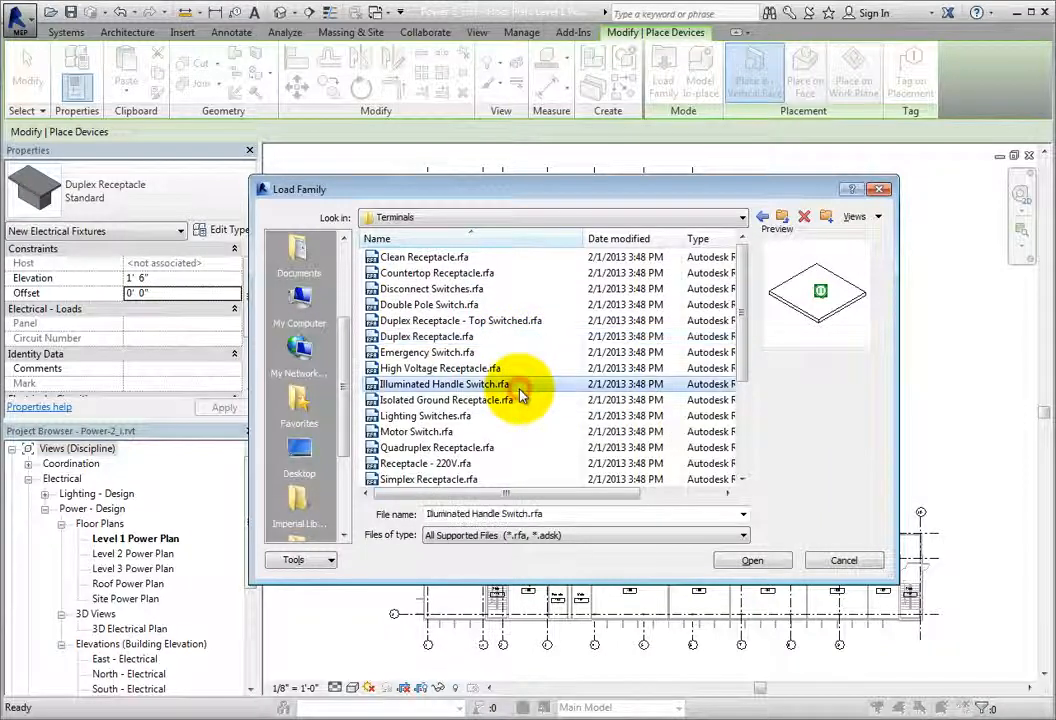
scroll(470, 390, "down", 1)
left_click(516, 402)
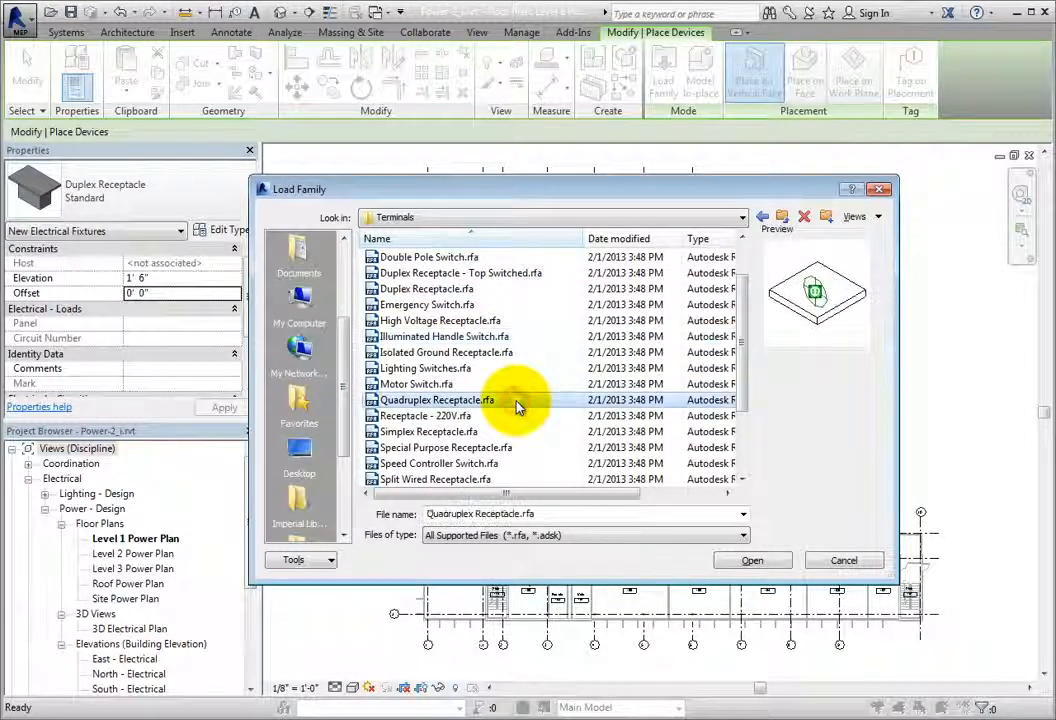
scroll(518, 404, "down", 1)
left_click(500, 416)
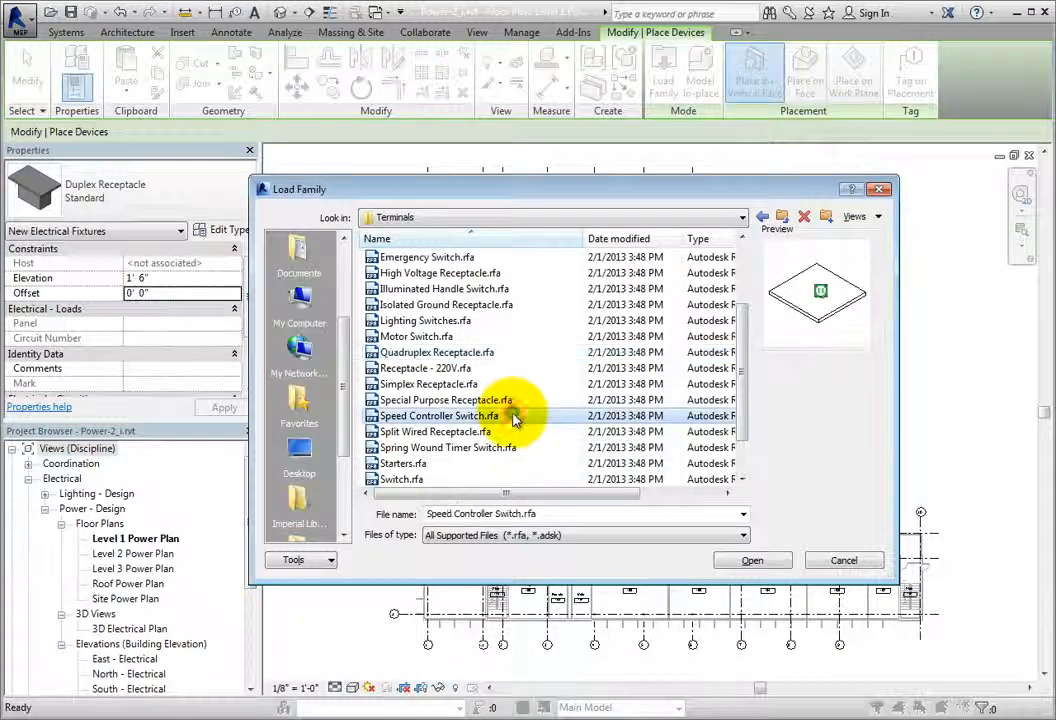
scroll(505, 418, "down", 1)
left_click(514, 432)
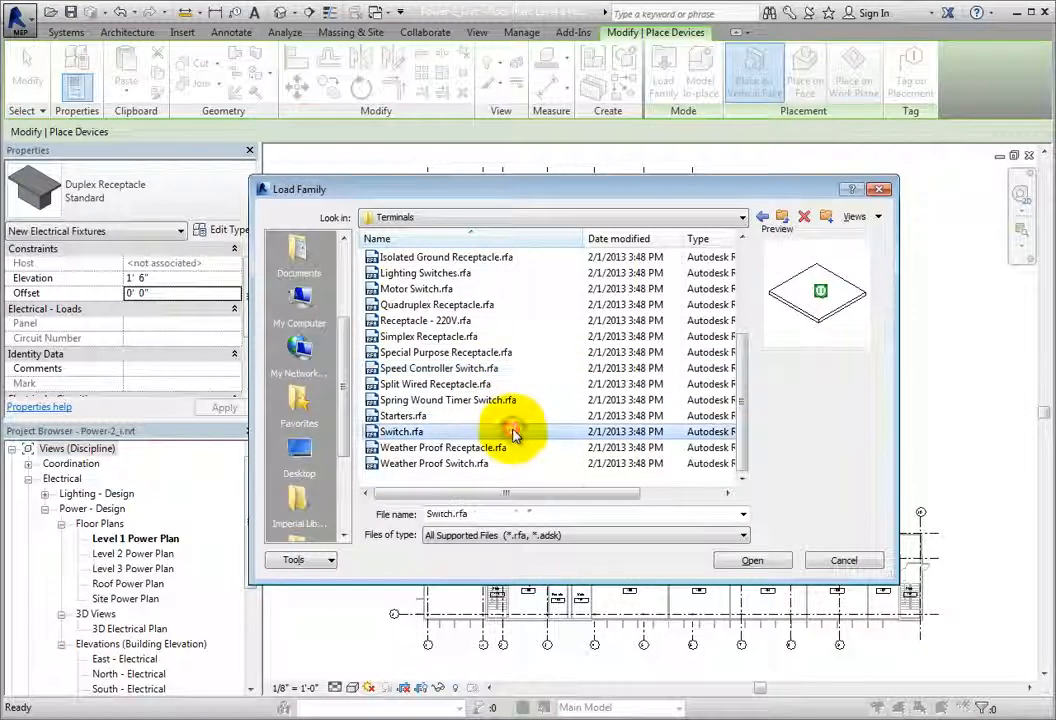
left_click(523, 463)
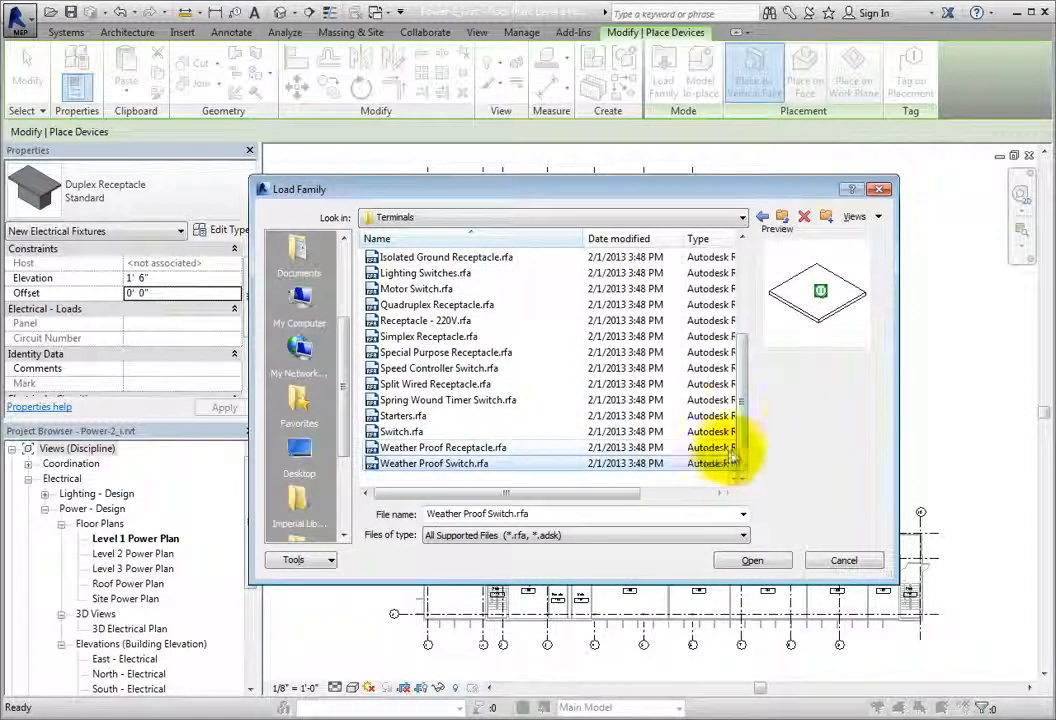
Step: Load the Quadruplex Receptacle.rfa family into the project
scroll(744, 425, "up", 1)
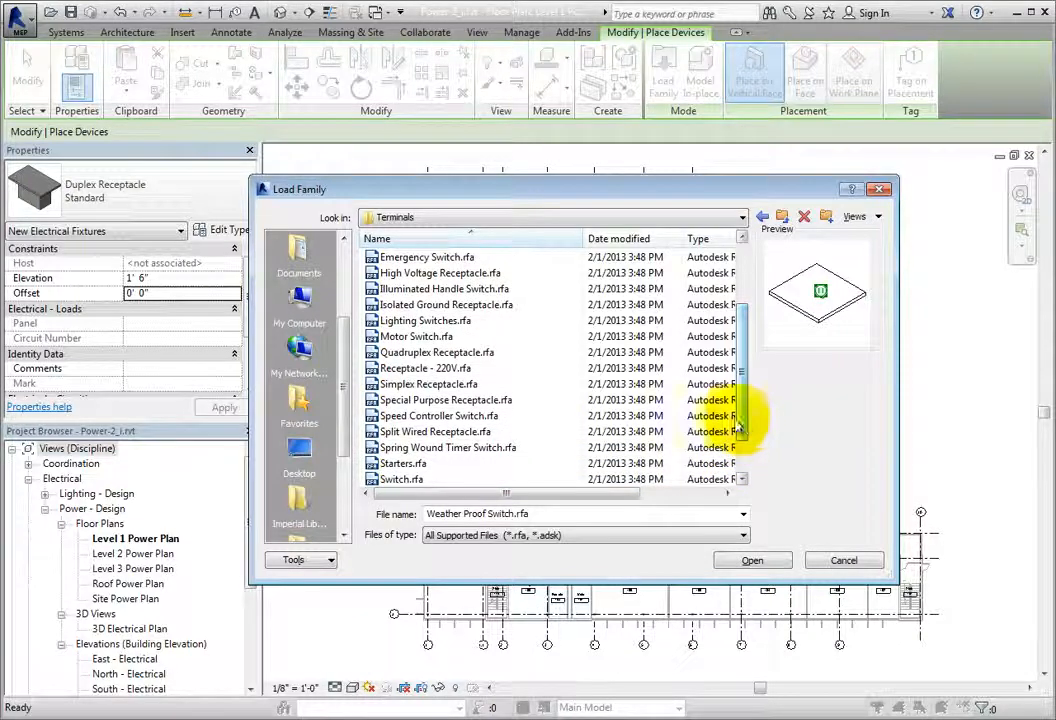
left_click(490, 356)
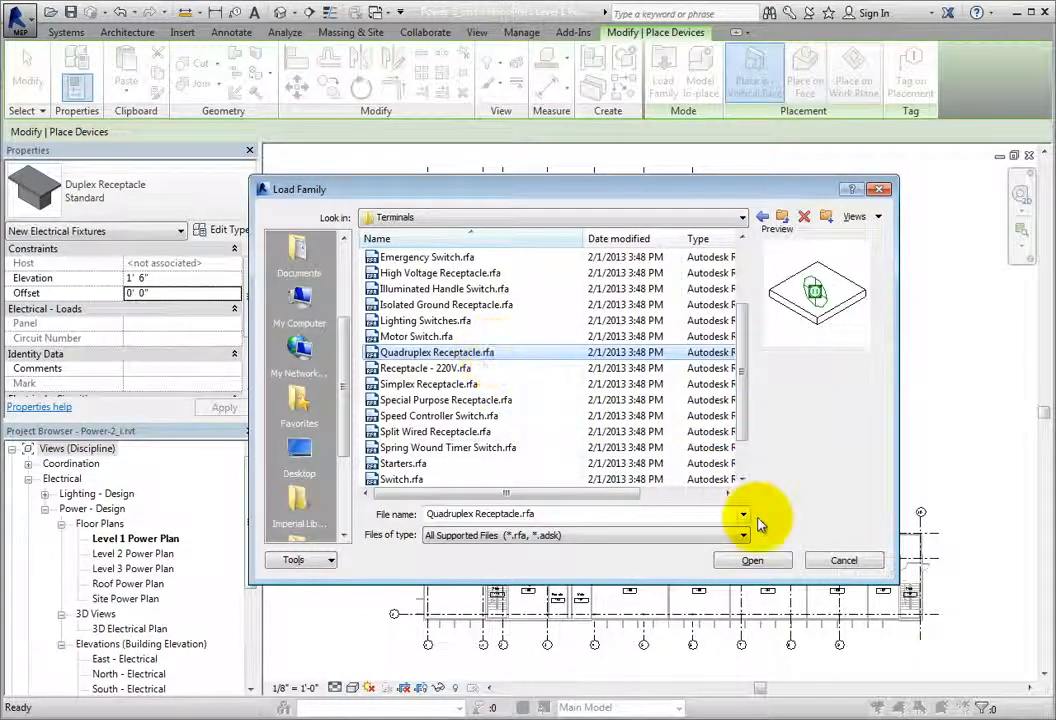
left_click(773, 559)
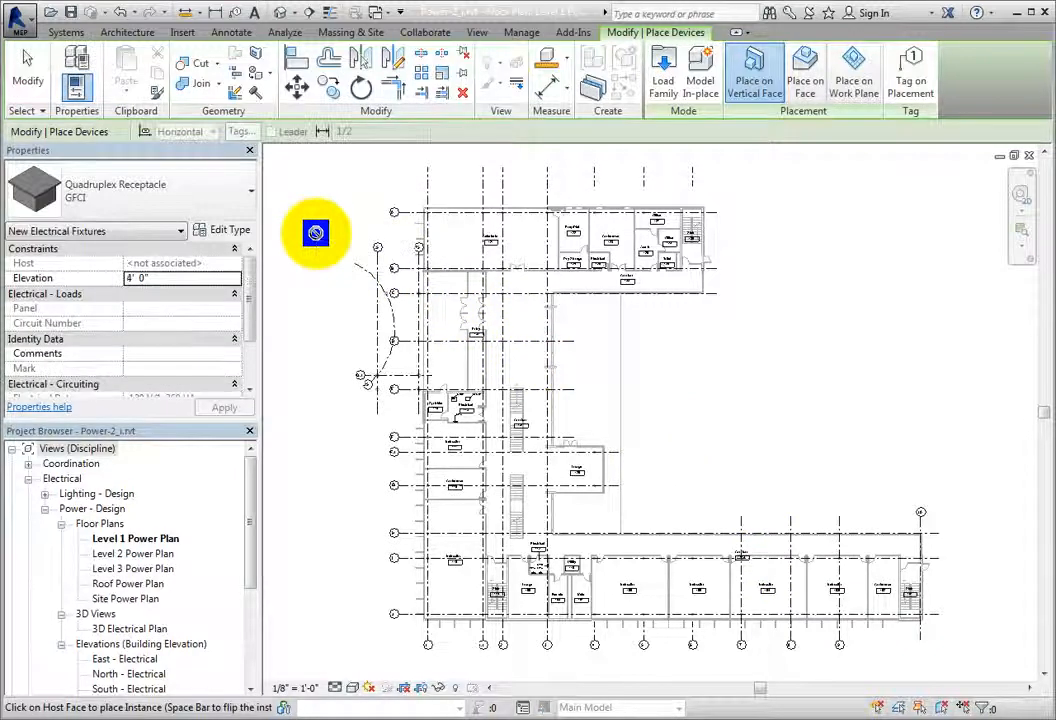
Step: Choose the Standard type of the Duplex Receptacle for placement and check its elevation and offset fields
left_click(246, 194)
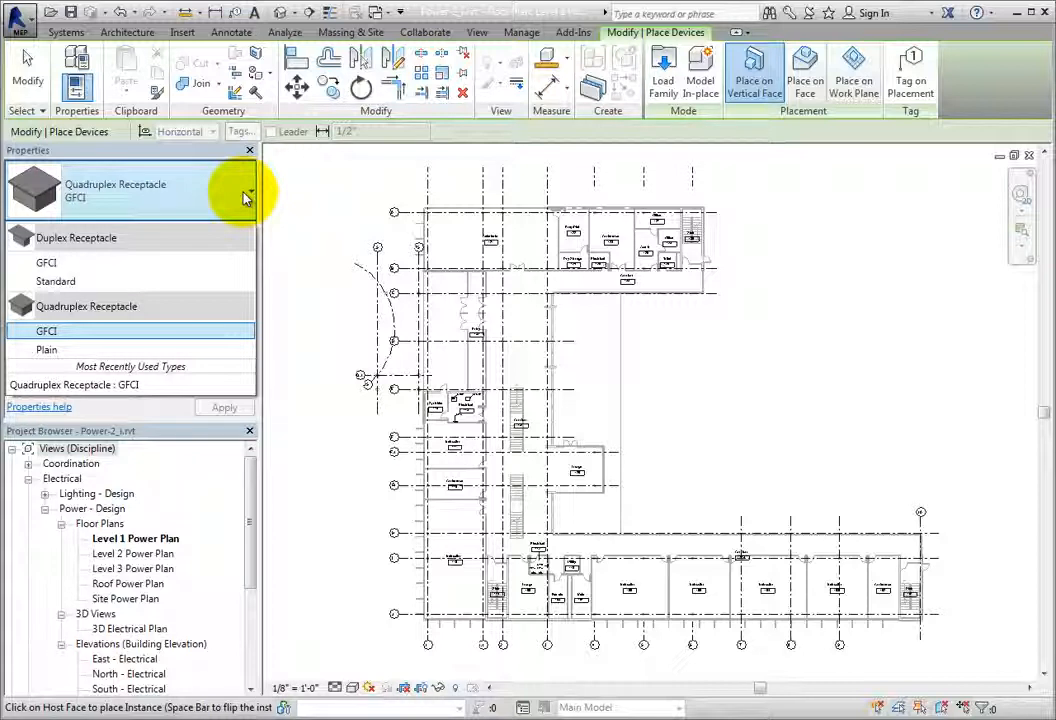
left_click(148, 281)
left_click(145, 278)
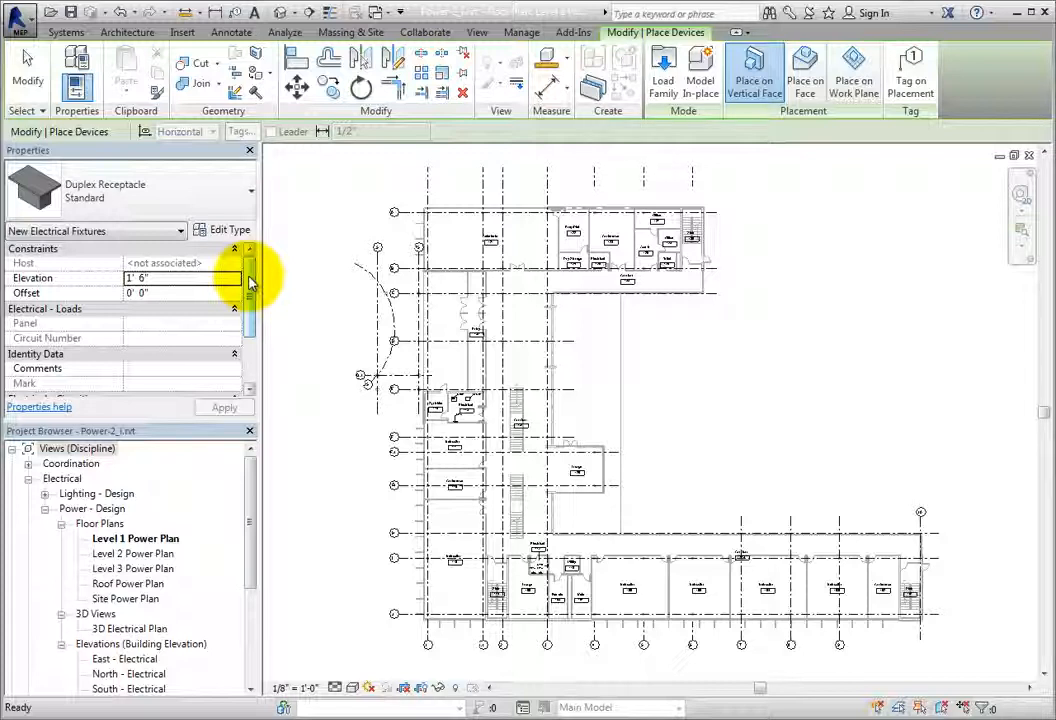
left_click(187, 292)
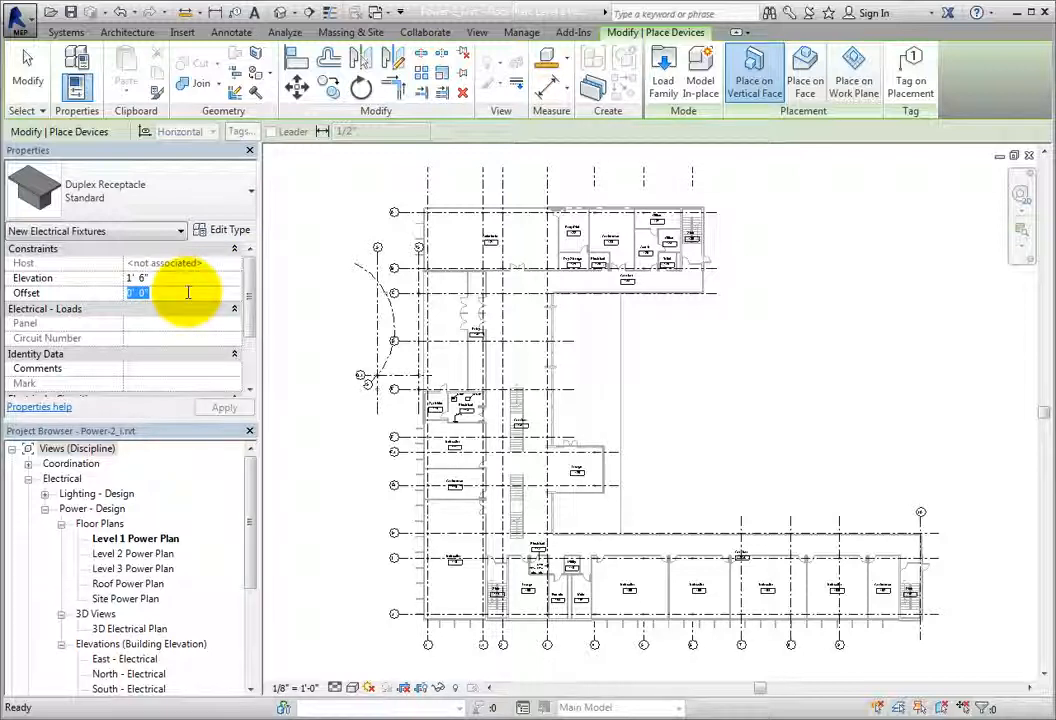
left_click(185, 280)
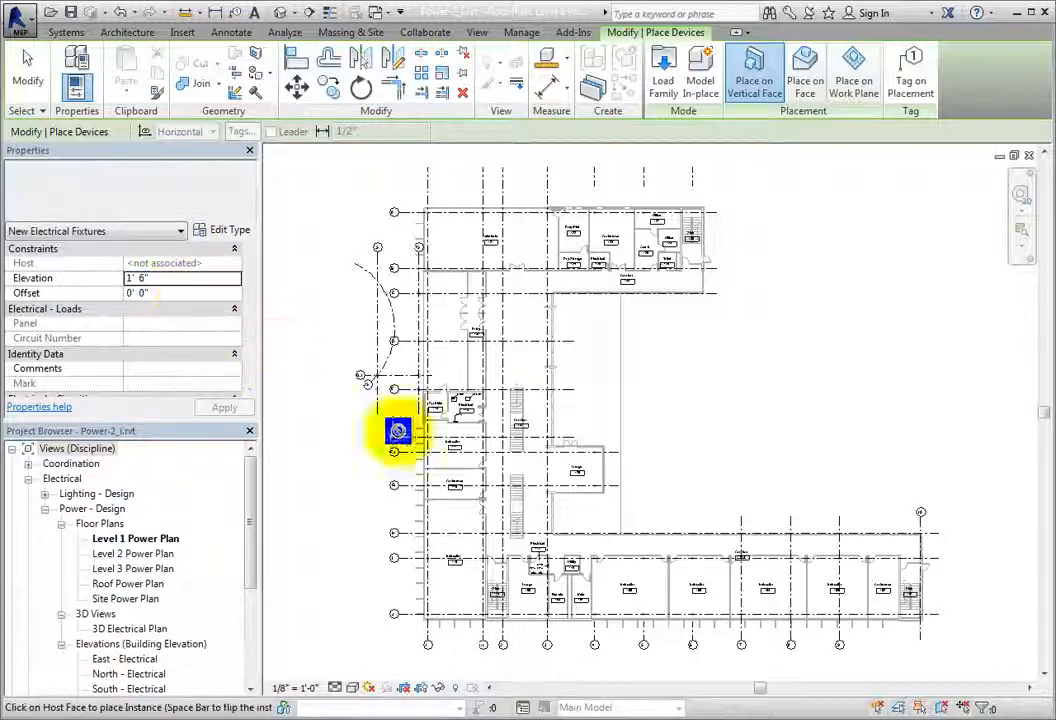
Step: Place a standard duplex receptacle on the Instruction 106 side of the wall shared with Male 107, near its lower end
middle_click_drag(618, 577, 632, 448)
scroll(632, 483, "up", 8)
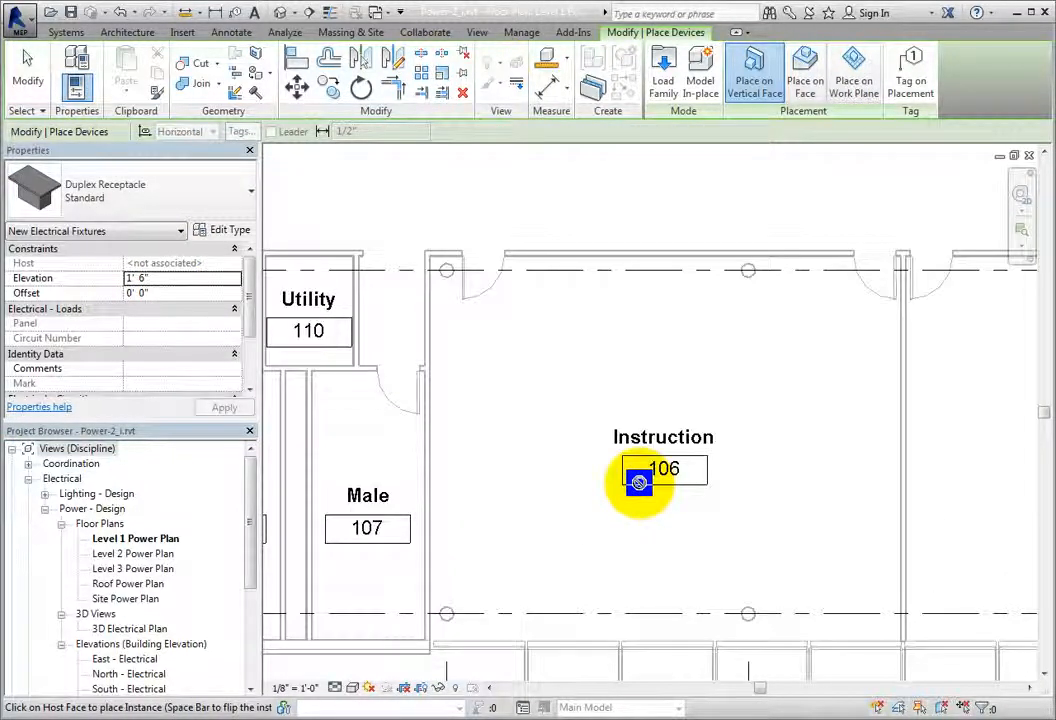
left_click(436, 345)
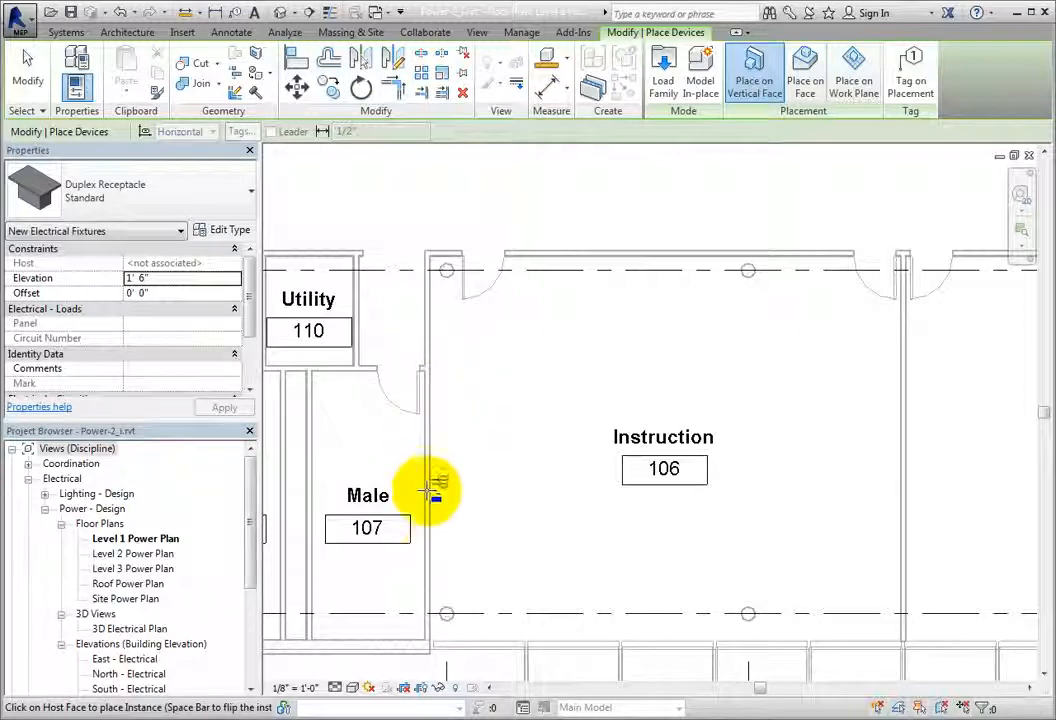
left_click(437, 551)
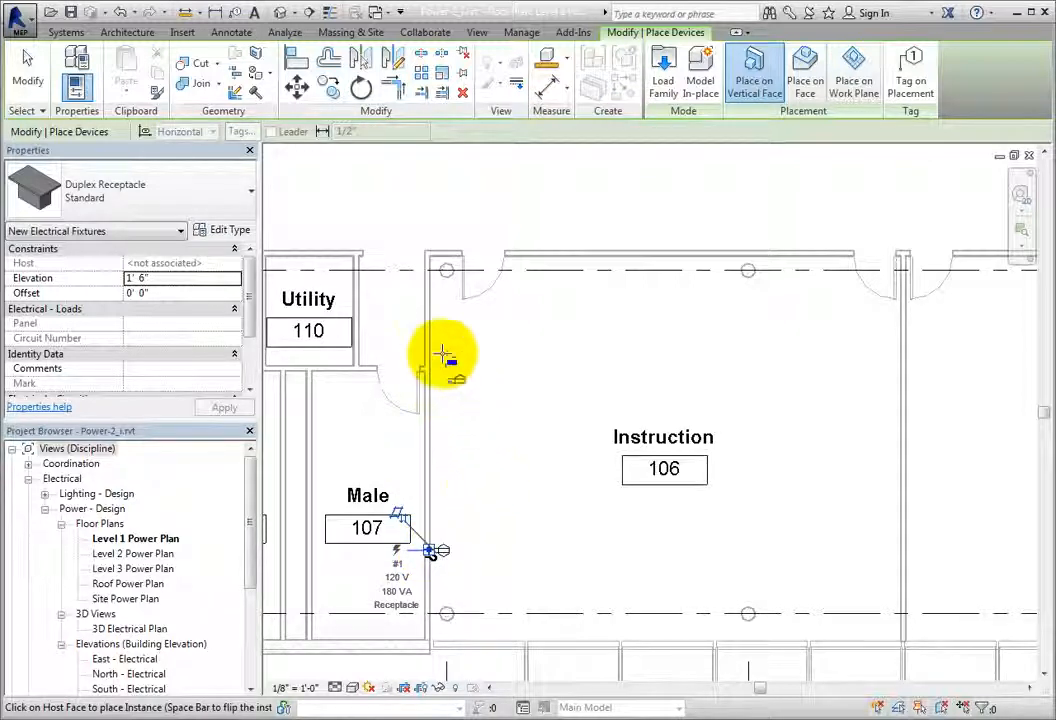
Step: Flip the next duplex receptacle to face Instruction 106 and place it near the upper end of the same wall, above the Male 107 door
scroll(448, 360, "up", 6)
key("space")
key("space")
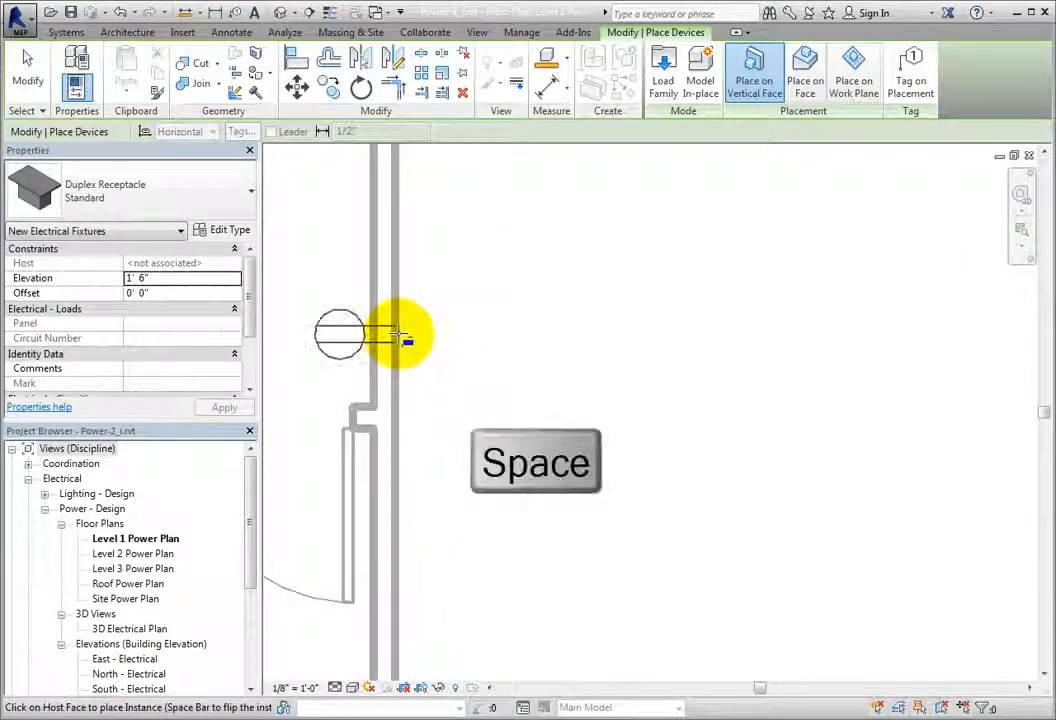
key("space")
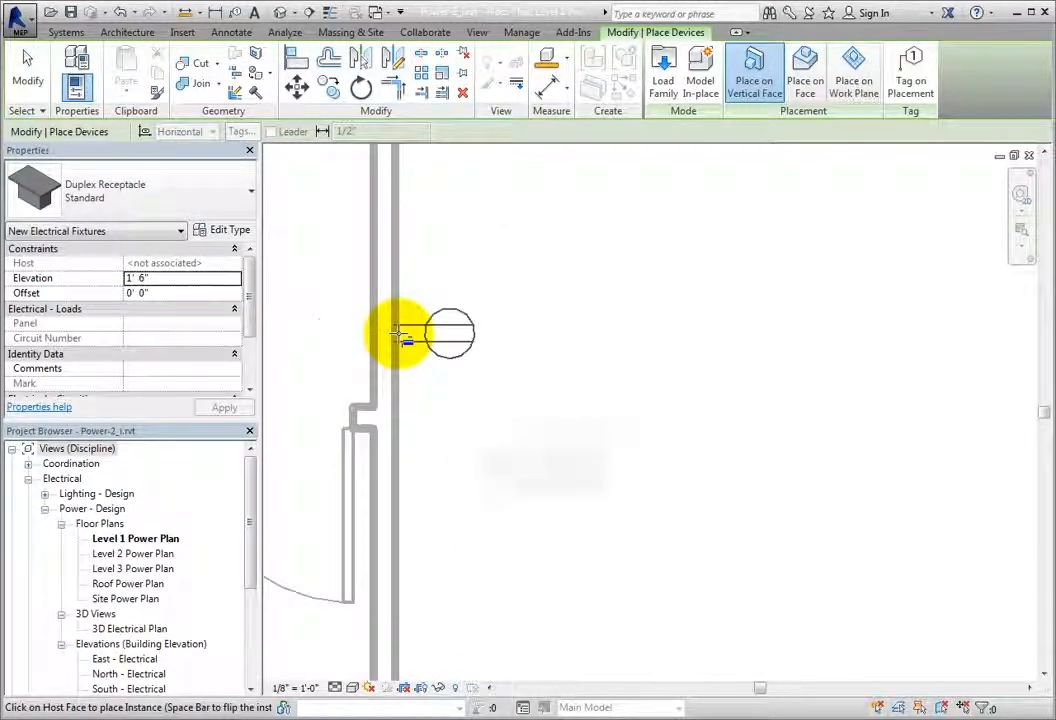
left_click(398, 337)
Step: Place two standard duplex receptacles along the upper wall of Instruction 106, between its two doors
scroll(560, 340, "down", 4)
middle_click_drag(651, 329, 528, 370)
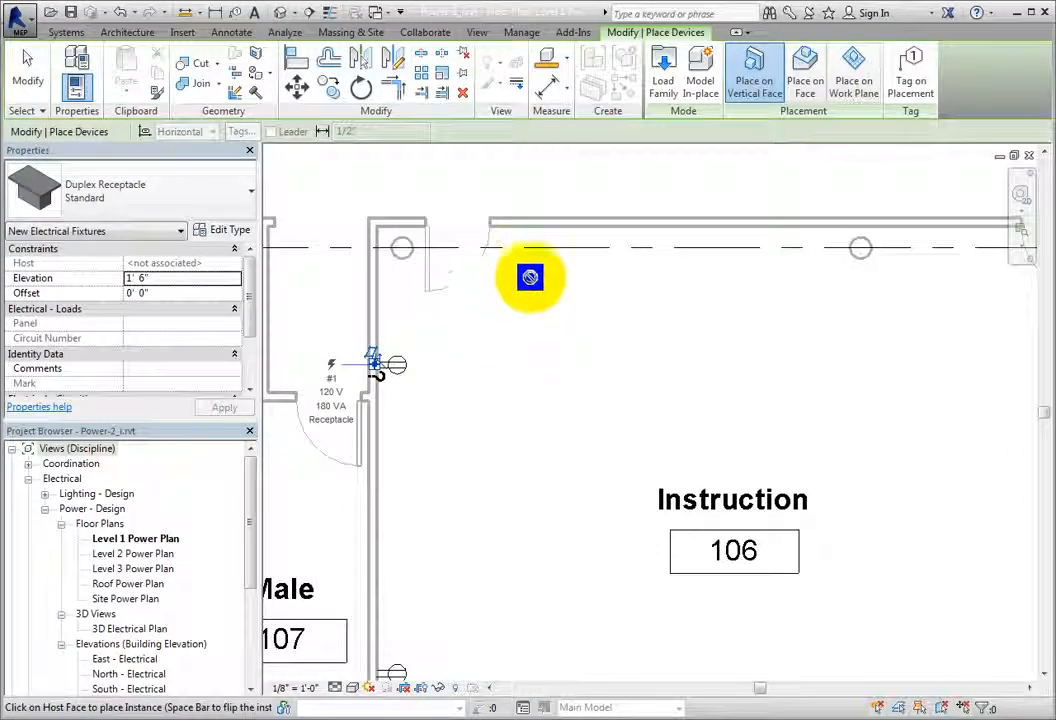
left_click(578, 235)
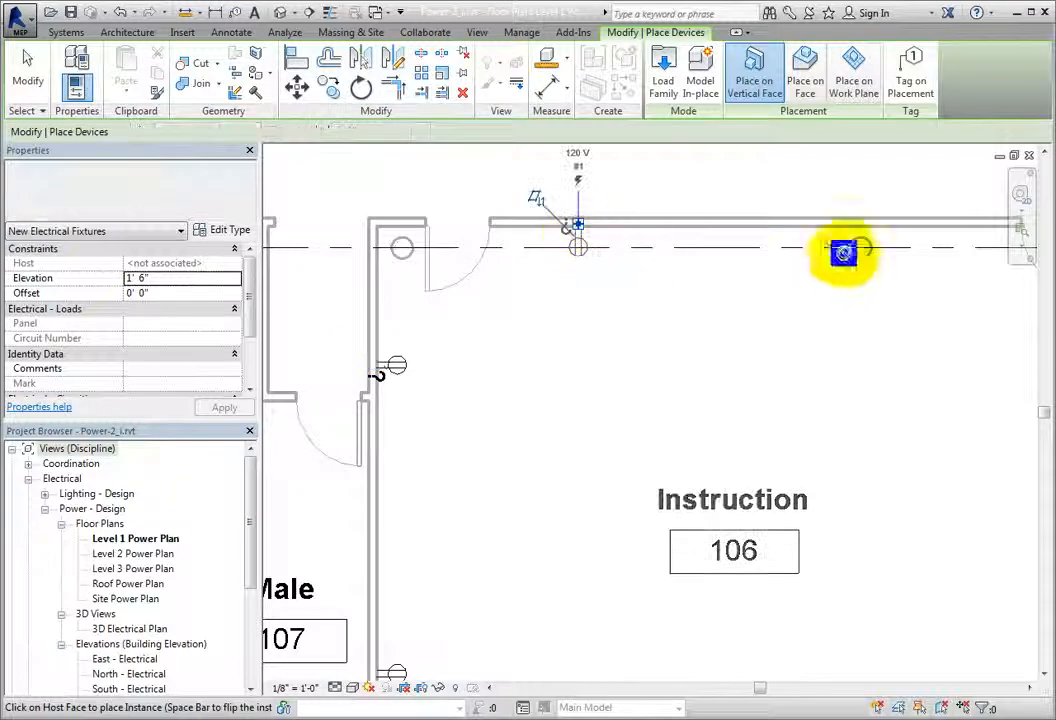
left_click(905, 240)
Step: Switch to the Duplex Receptacle GFCI type and place one on the lower wall of Utility 110
scroll(890, 260, "down", 3)
middle_click_drag(910, 372, 785, 335)
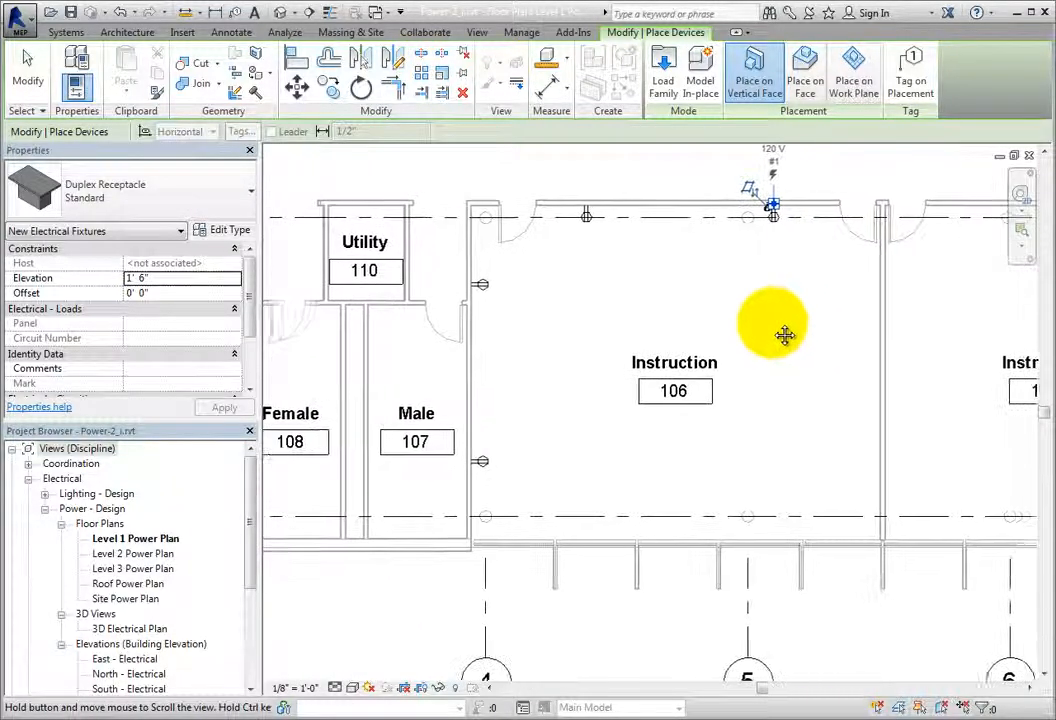
left_click(227, 208)
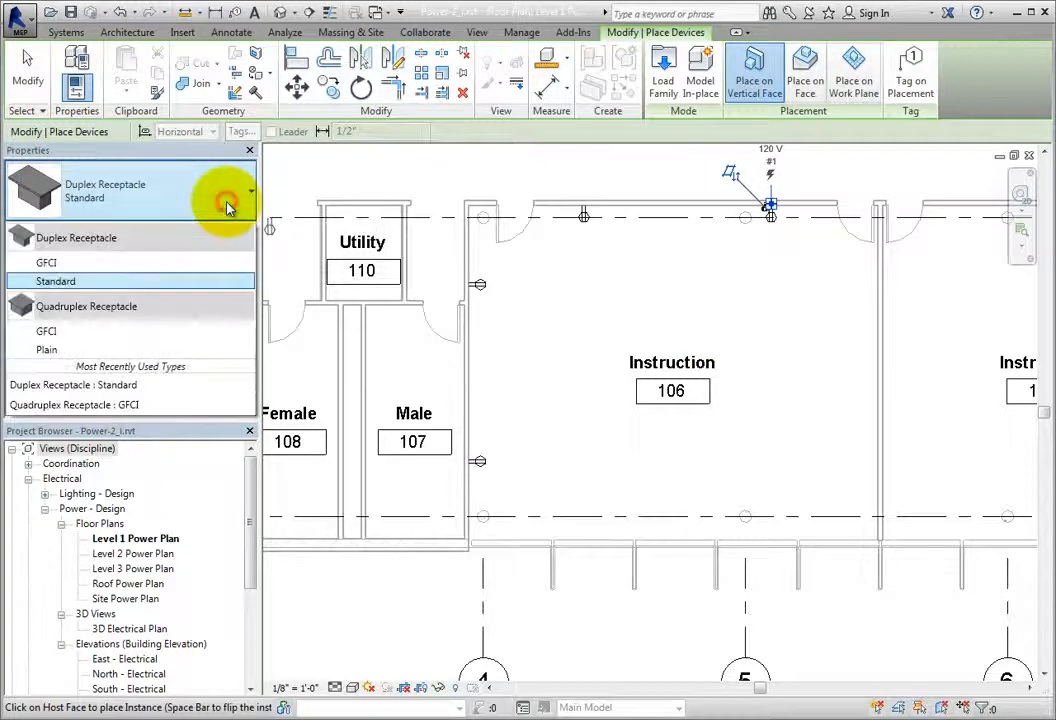
left_click(196, 266)
middle_click_drag(330, 295, 406, 334)
scroll(408, 334, "up", 3)
left_click(403, 347)
scroll(396, 382, "up", 2)
middle_click_drag(571, 437, 650, 465)
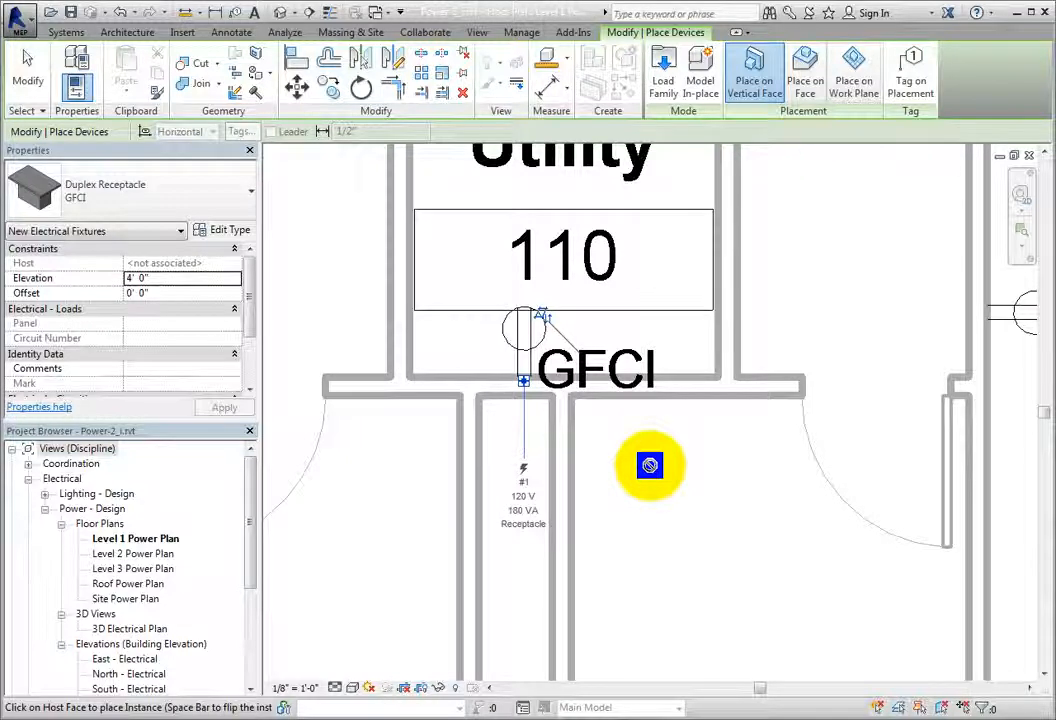
Step: Switch to the Quadruplex Receptacle Plain type and place two along the lower exterior wall of Instruction 106
left_click(247, 203)
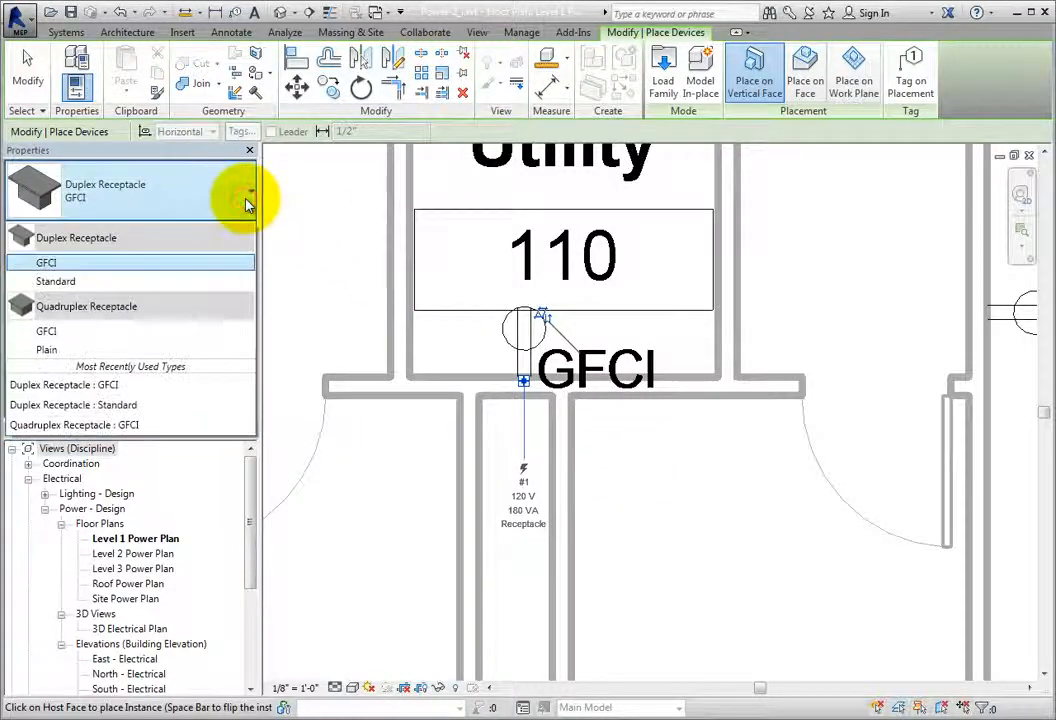
left_click(190, 350)
middle_click_drag(678, 495, 283, 213)
scroll(757, 465, "down", 2)
middle_click_drag(872, 556, 423, 298)
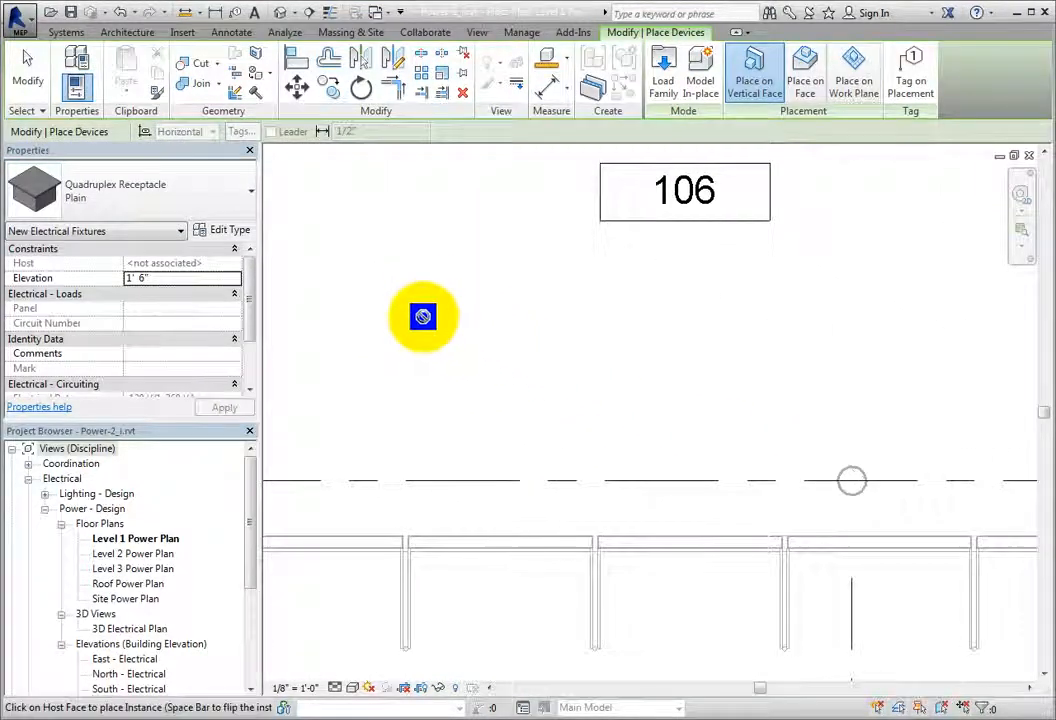
left_click(381, 535)
scroll(468, 545, "down", 1)
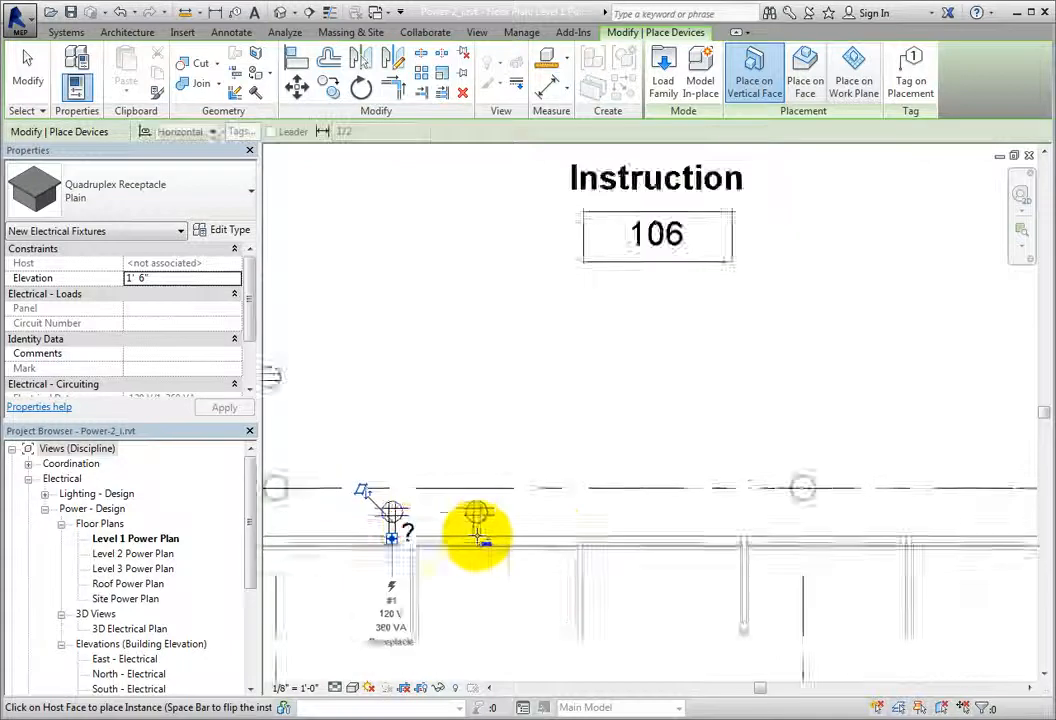
left_click(808, 535)
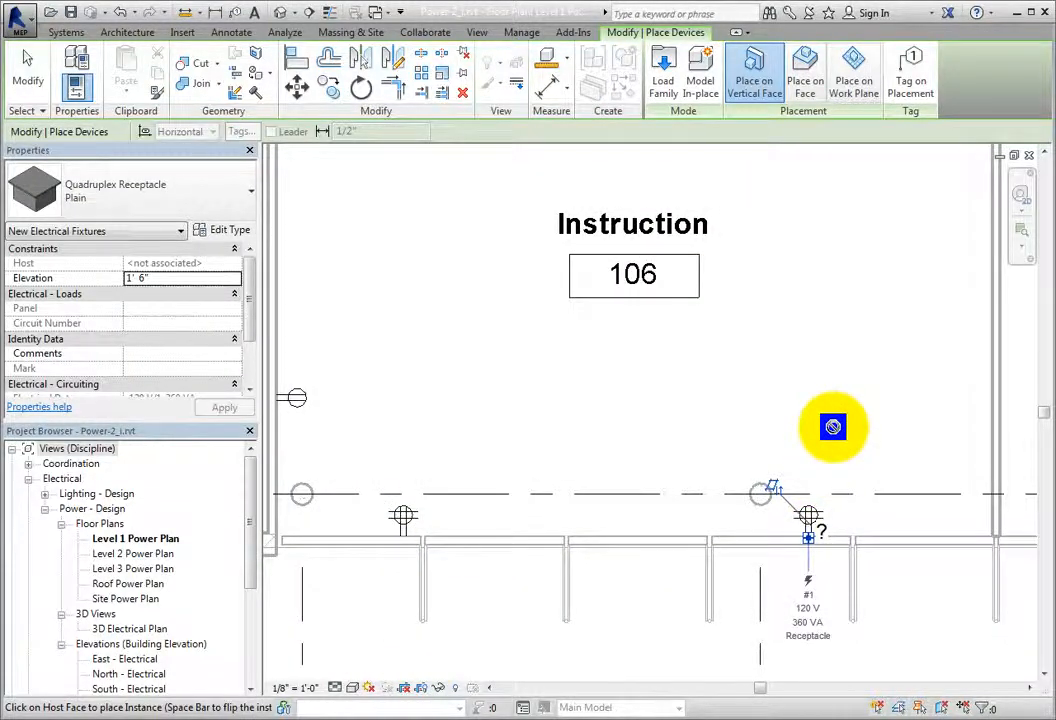
Step: Place two plain quadruplex receptacles on the wall between Instruction 106 and 105, facing room 106, and end device placement
scroll(833, 427, "down", 2)
middle_click_drag(860, 391, 793, 520)
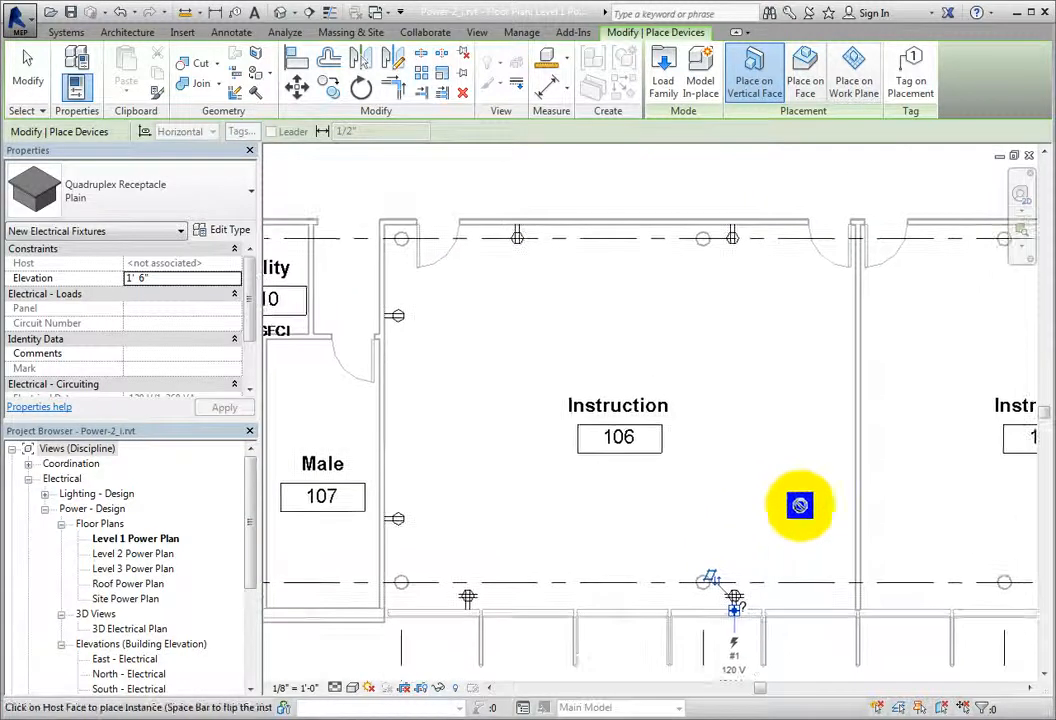
left_click(848, 527)
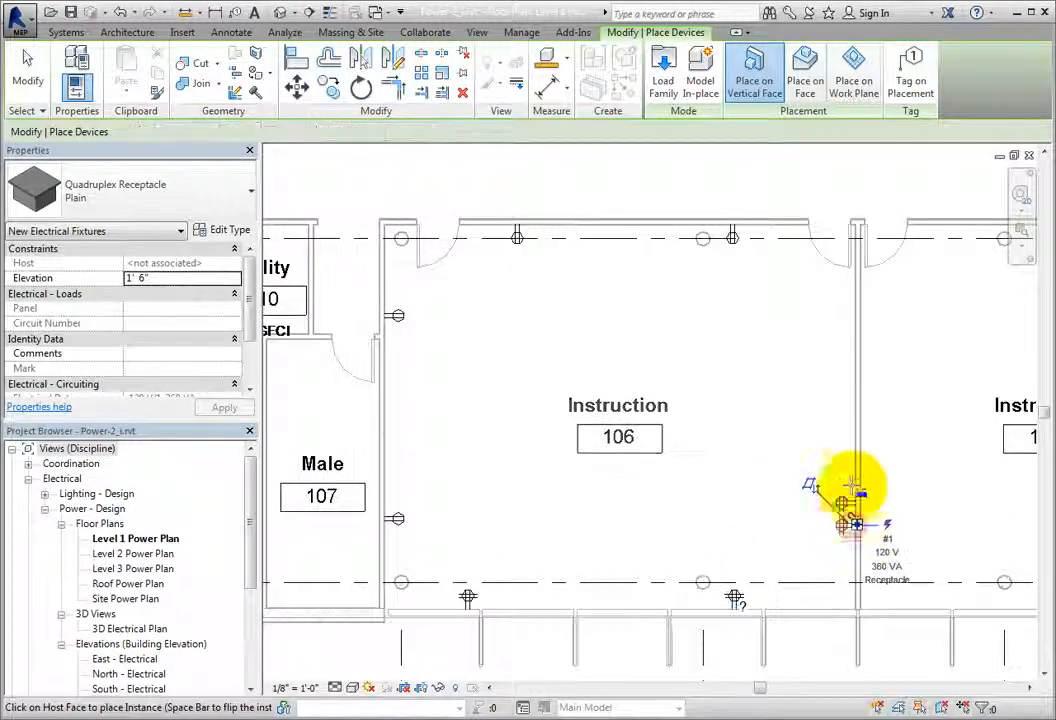
left_click(850, 312)
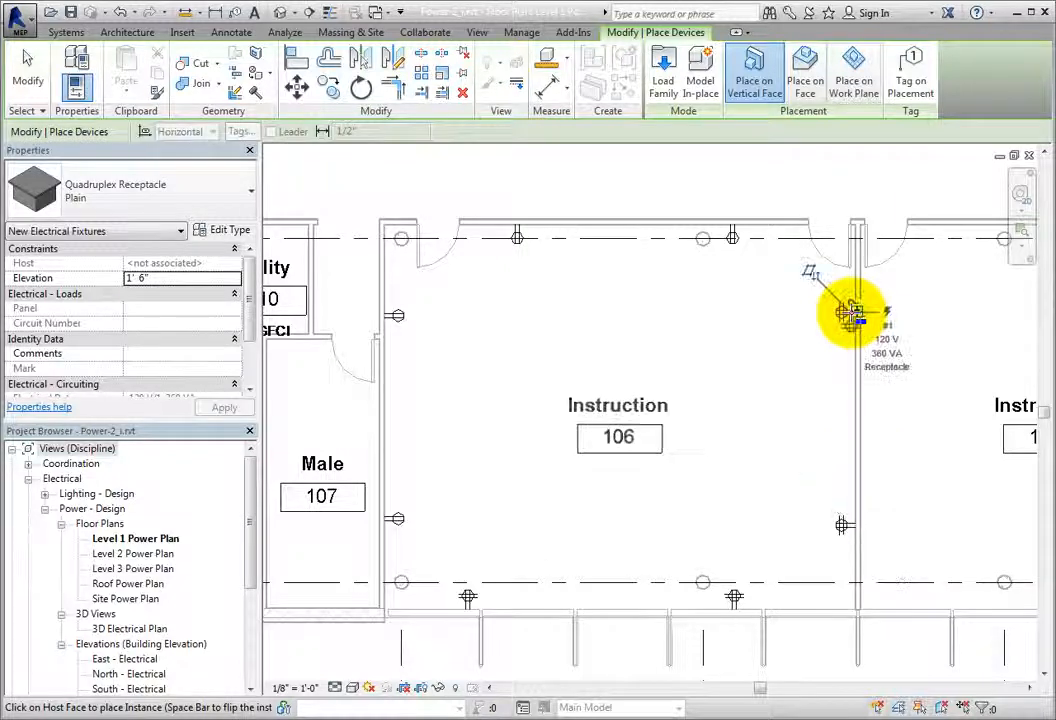
scroll(731, 353, "down", 1)
middle_click_drag(731, 354, 695, 349)
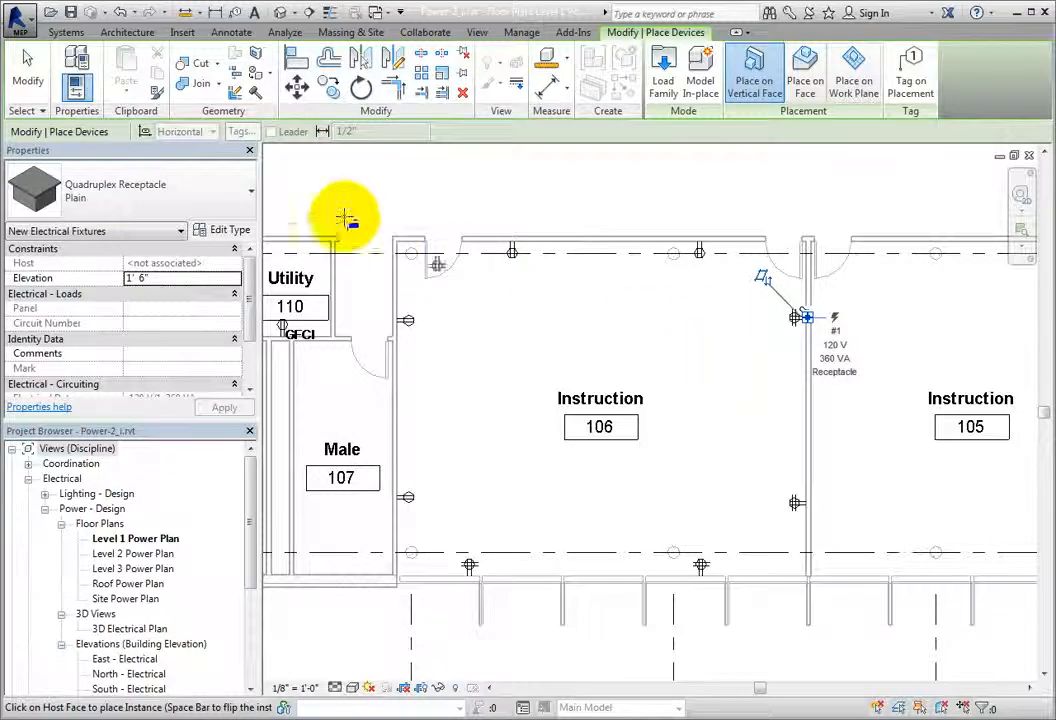
left_click(32, 95)
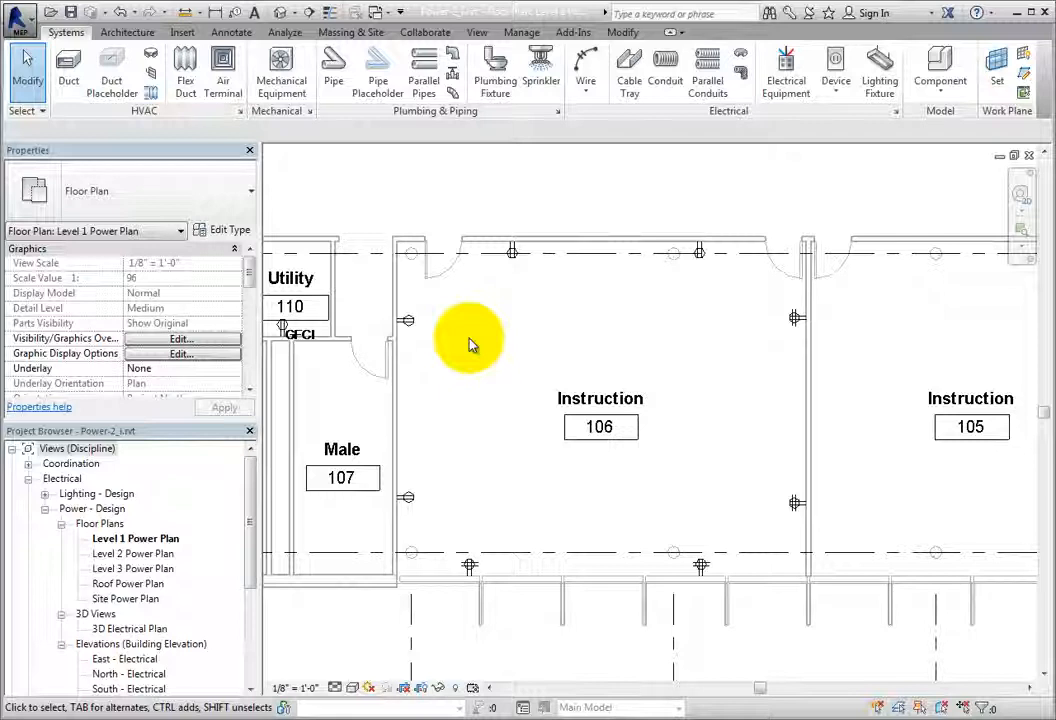
Step: Open the family of the upper duplex receptacle on the Male 107 wall in the Family Editor
left_click(409, 322)
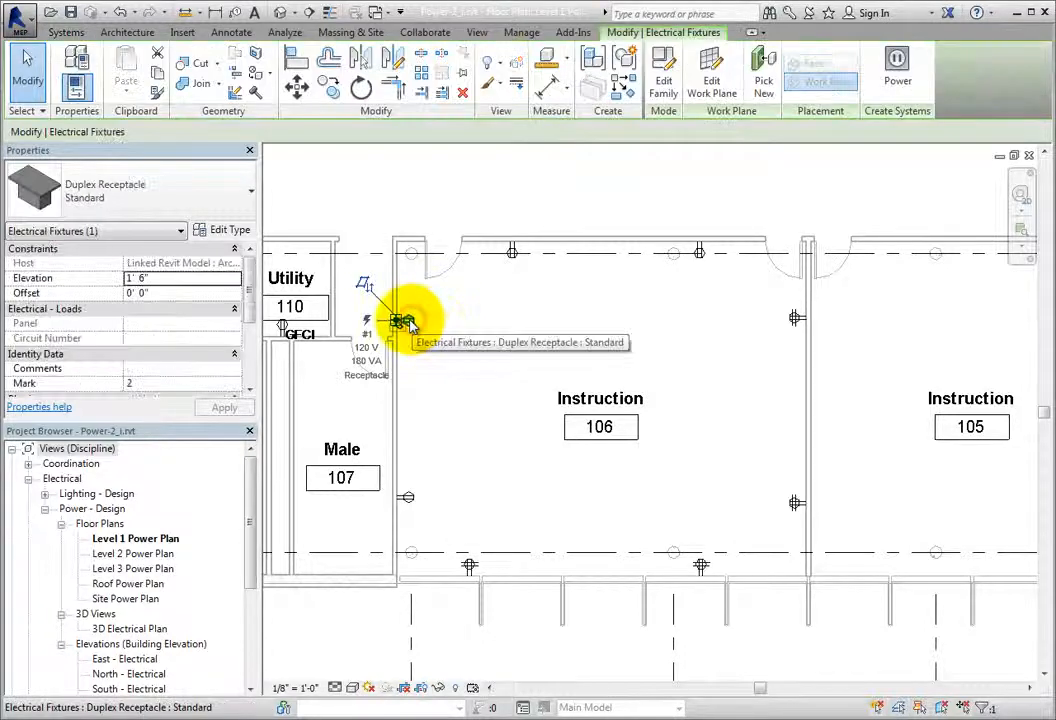
mouse_move(252, 283)
left_mouse_down()
mouse_move(248, 347)
mouse_move(252, 263)
left_mouse_up()
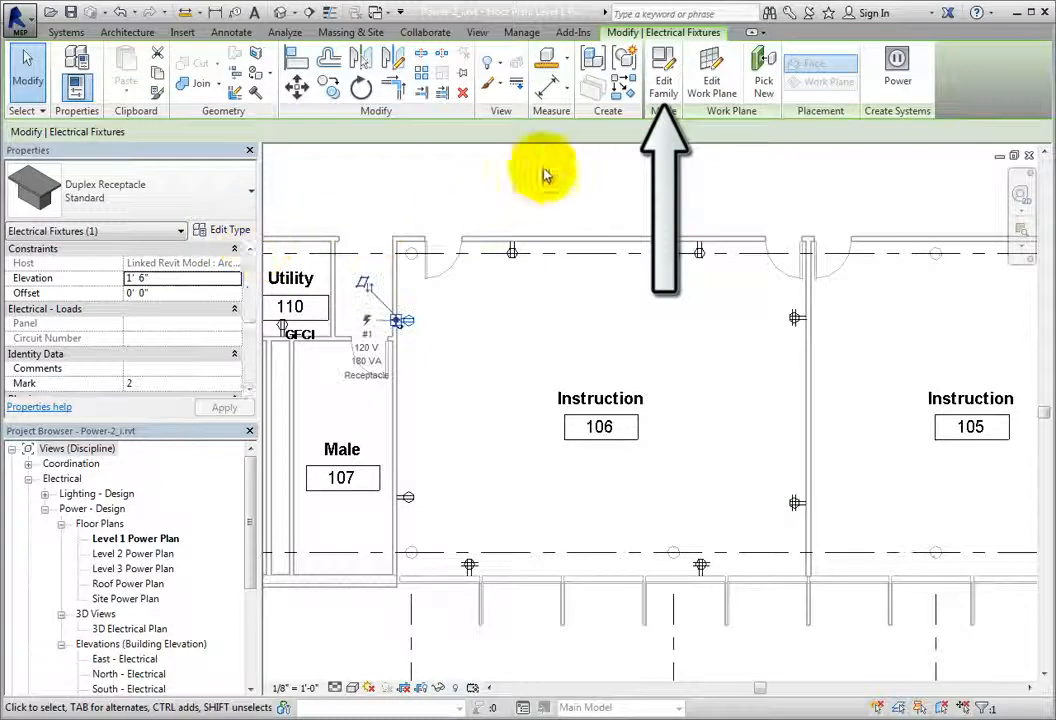
left_click(657, 100)
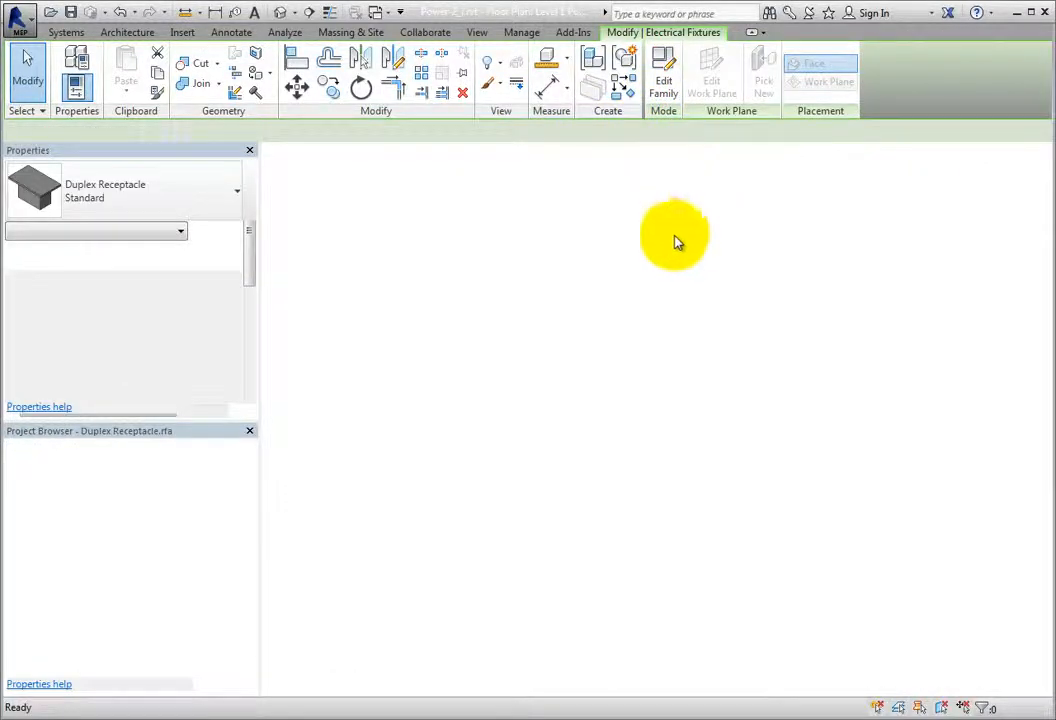
scroll(672, 404, "up", 5)
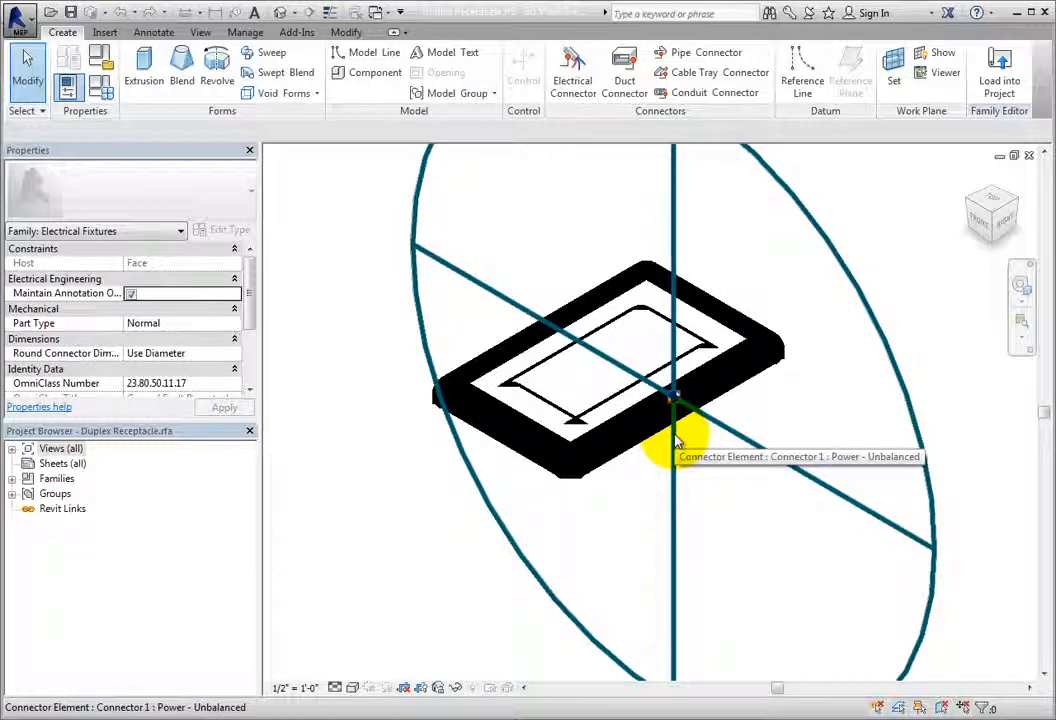
Step: Open the family's Ref. Level floor plan and show the duplex annotation symbol up close
double_click(22, 448)
left_click(29, 464)
double_click(78, 479)
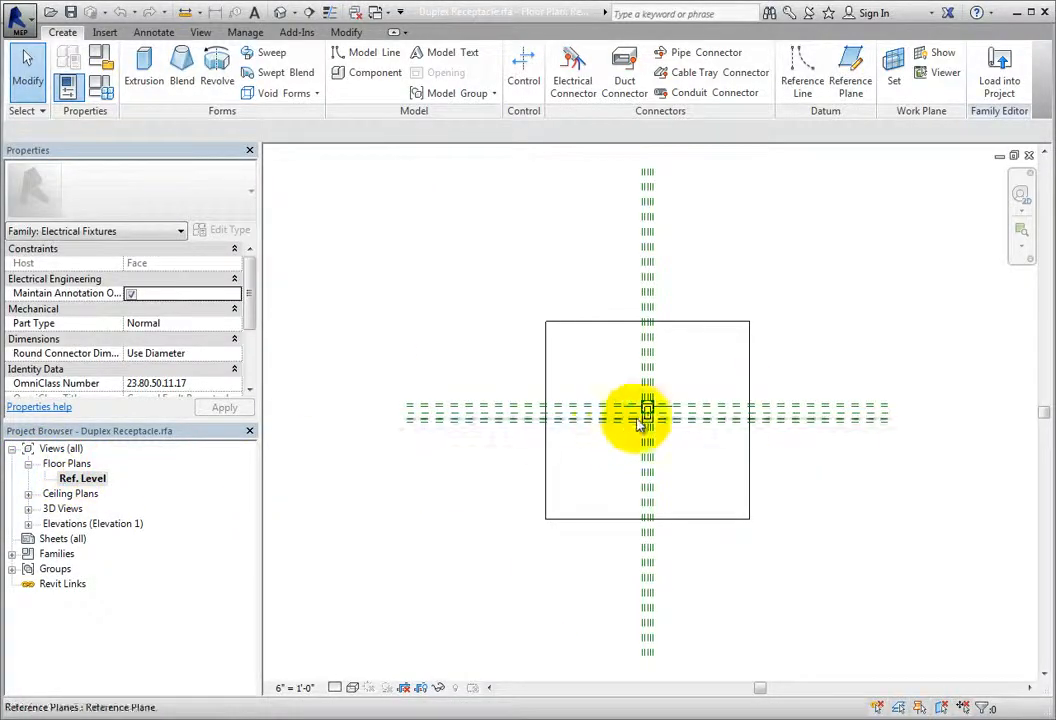
scroll(650, 415, "up", 4)
scroll(680, 408, "up", 7)
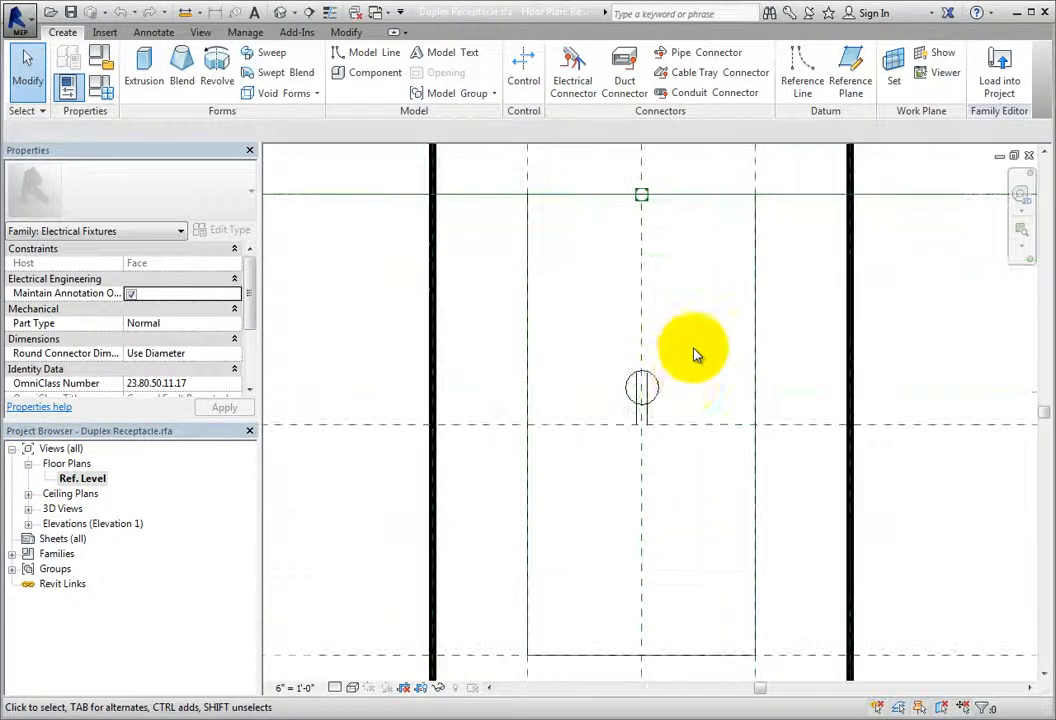
scroll(686, 404, "up", 1)
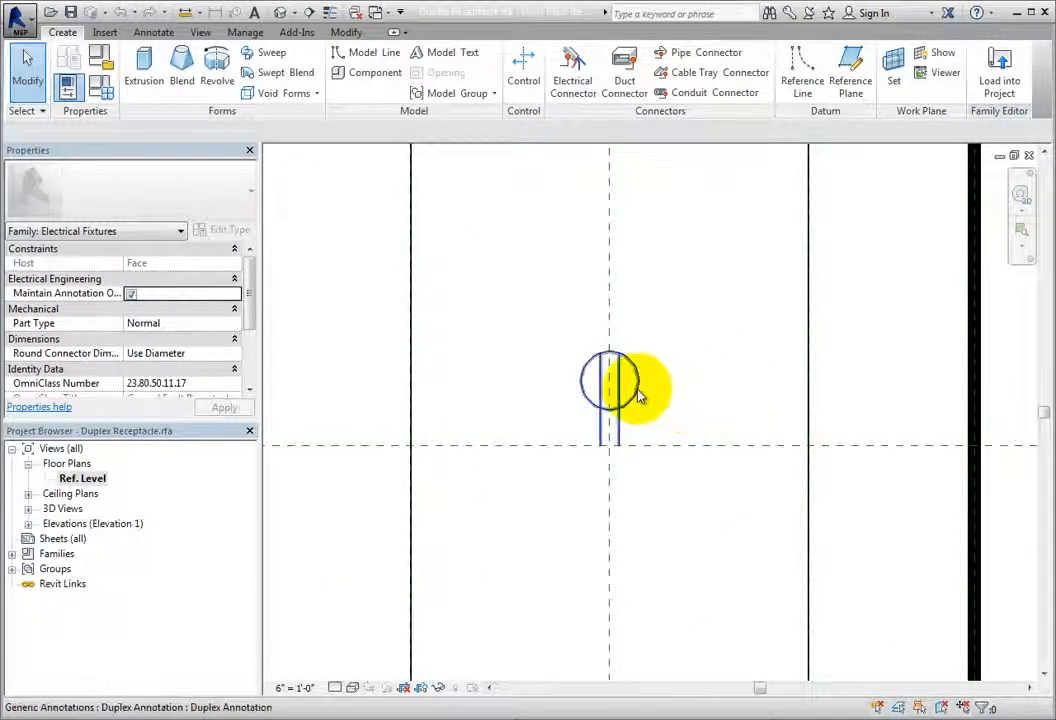
Step: Review the detail-level visibility settings of the duplex annotation symbol, leaving them unaltered
left_click(645, 393)
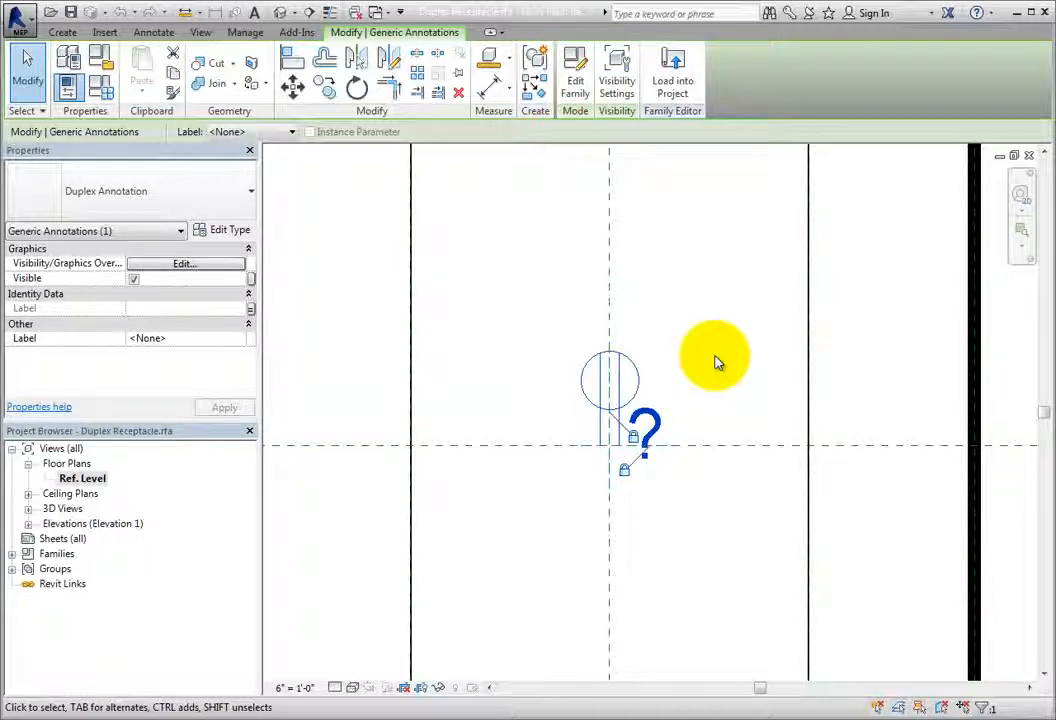
left_click(631, 103)
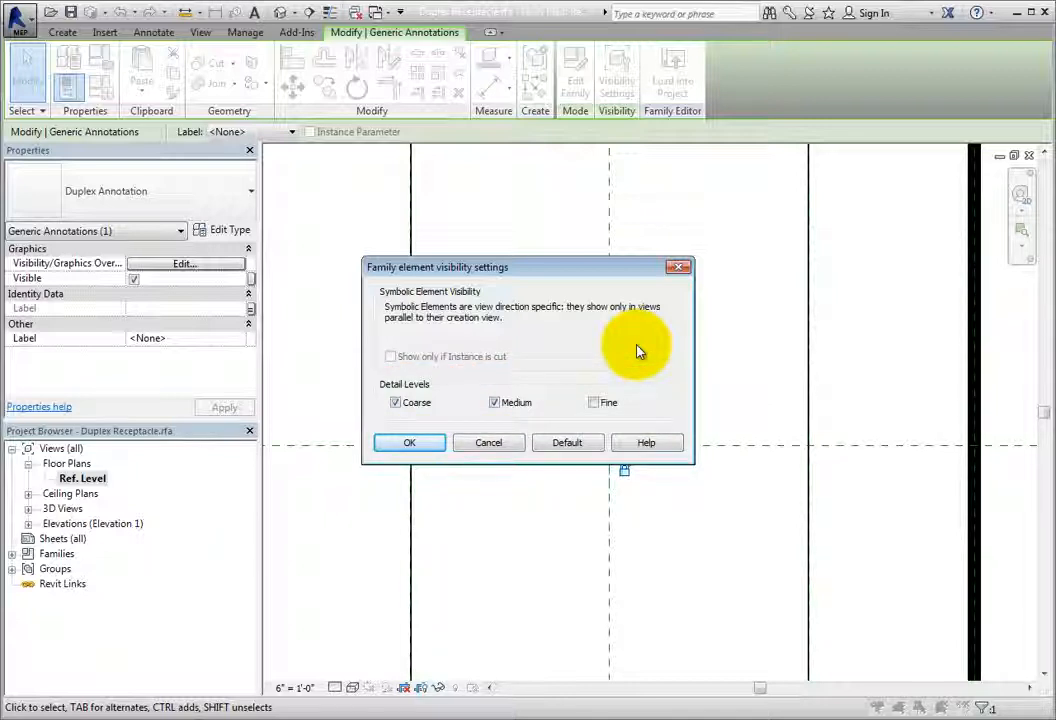
left_click(498, 446)
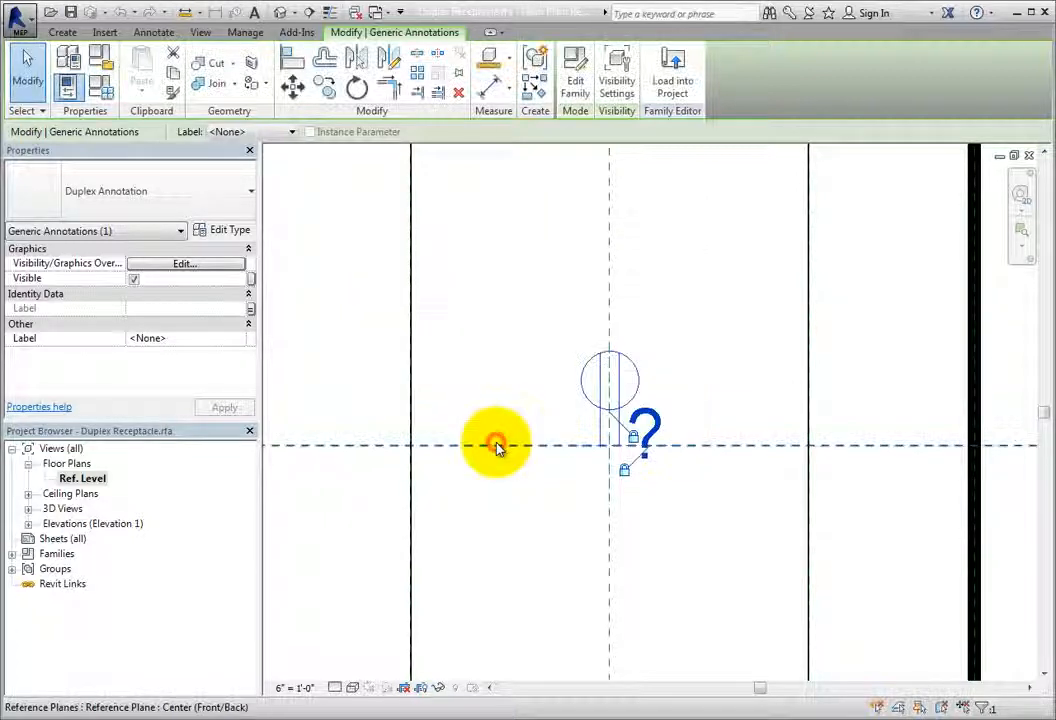
left_click(490, 332)
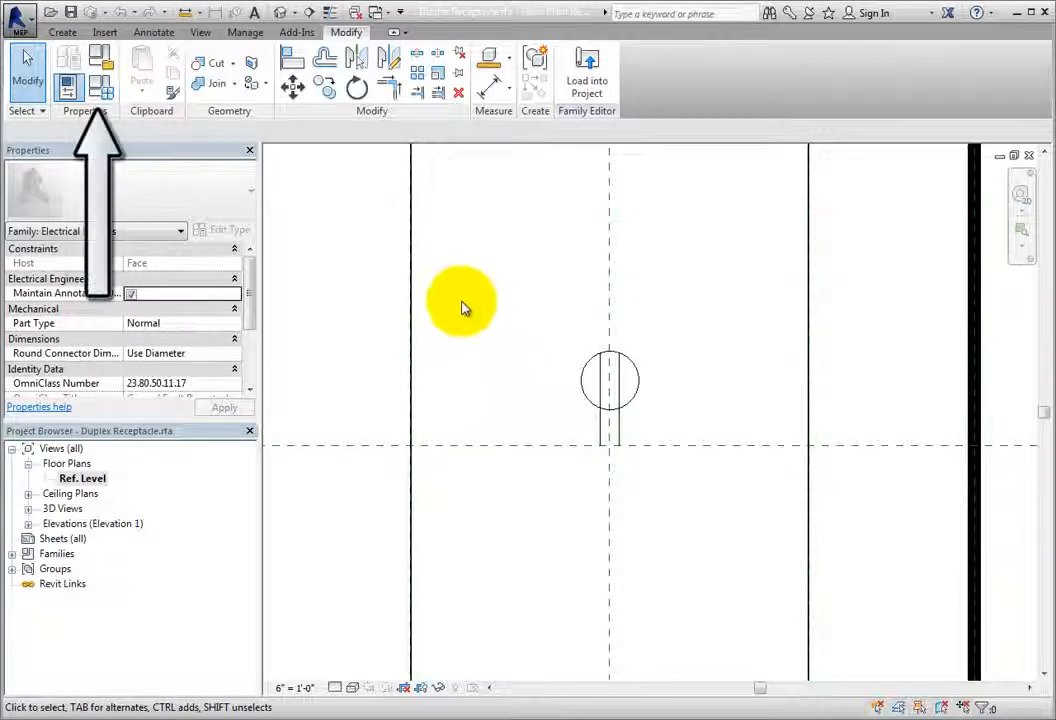
Step: Make GFCI the current family type of the Duplex Receptacle family
left_click(100, 86)
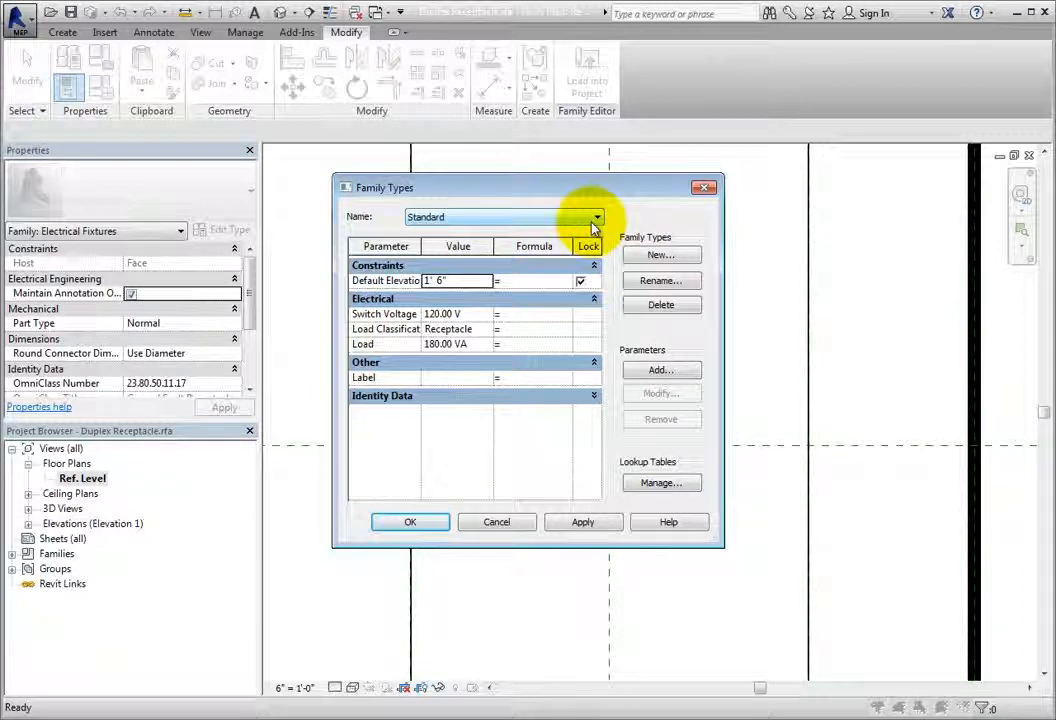
left_click(596, 218)
left_click(592, 231)
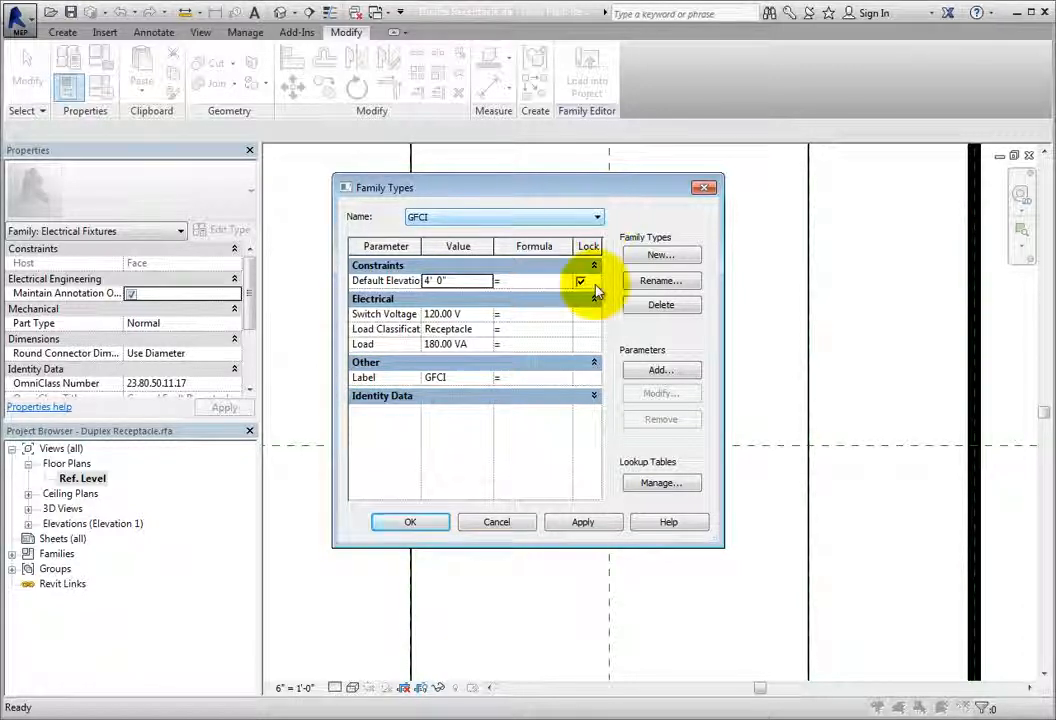
left_click(411, 522)
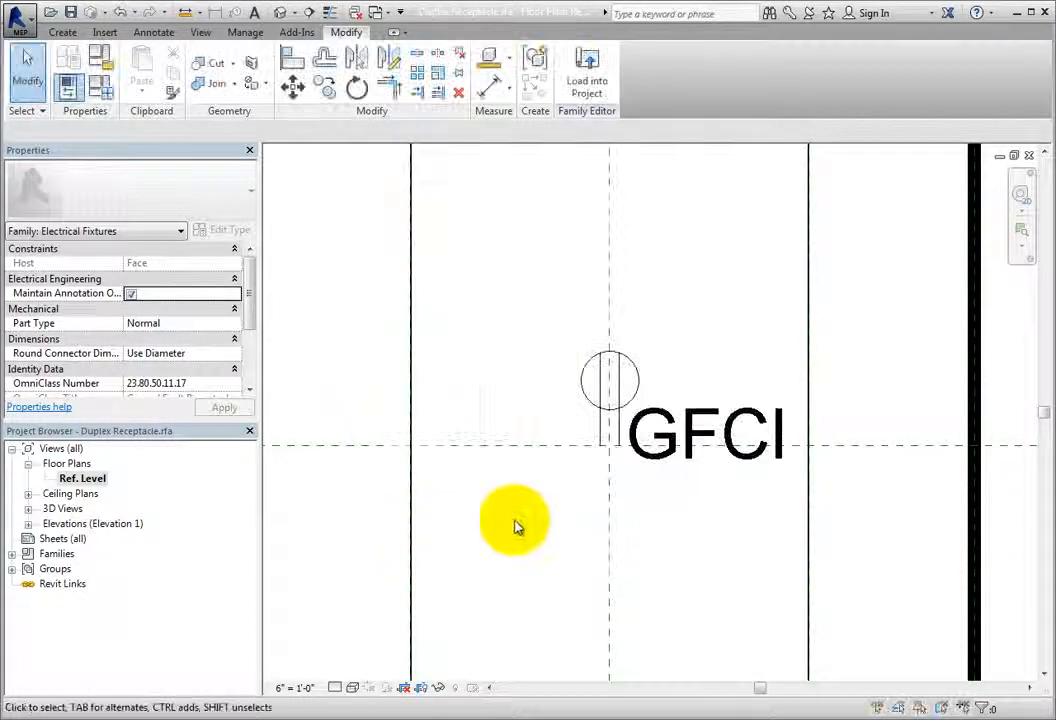